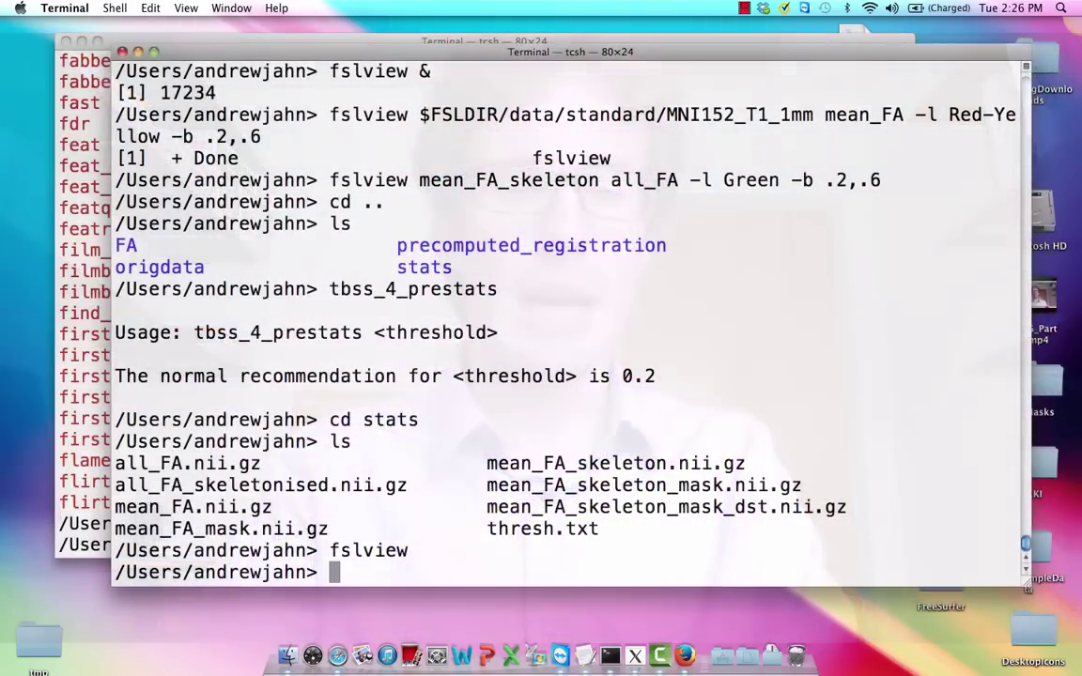
List the stats folder, then go up to the study folder and list FA, origdata, precomputed_registration and stats
type("ls")
key("Return")
type("cd ..")
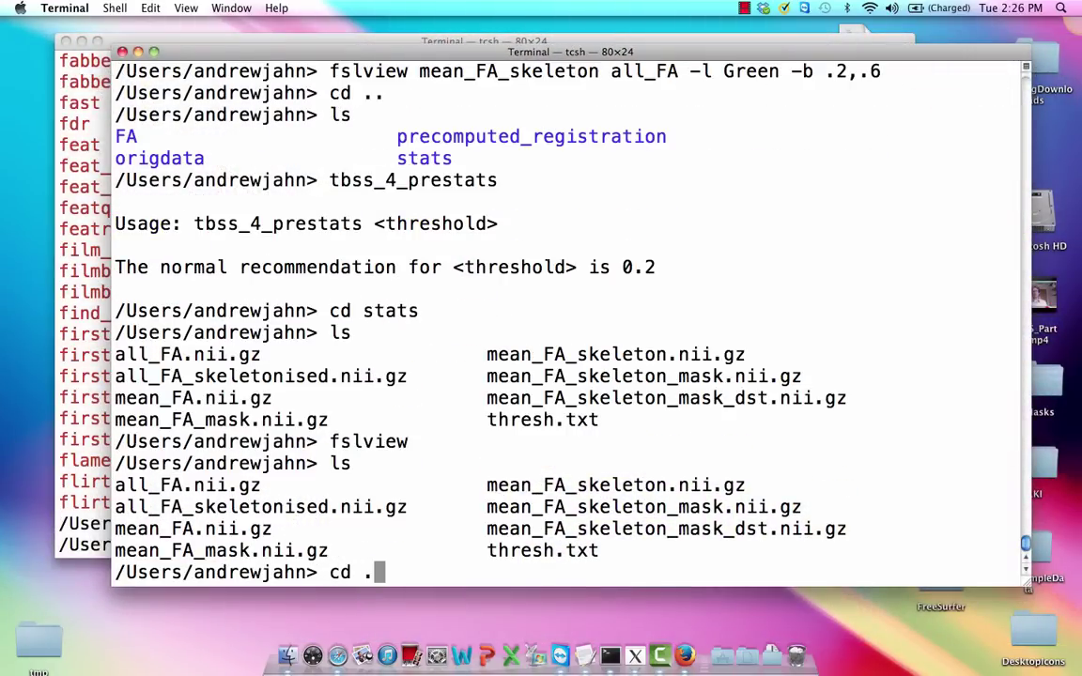
key("Return")
type("ls")
key("Return")
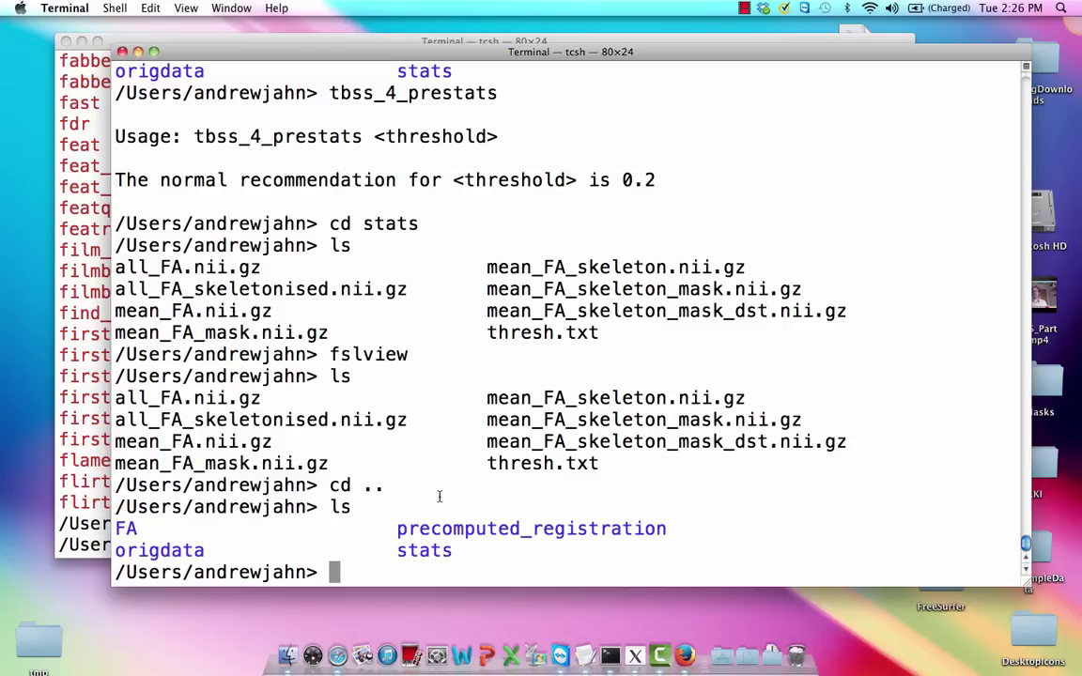
Print the tbss_3_postreg usage, then recall it with -S added and clear the line
type("tbss_3")
key("Tab")
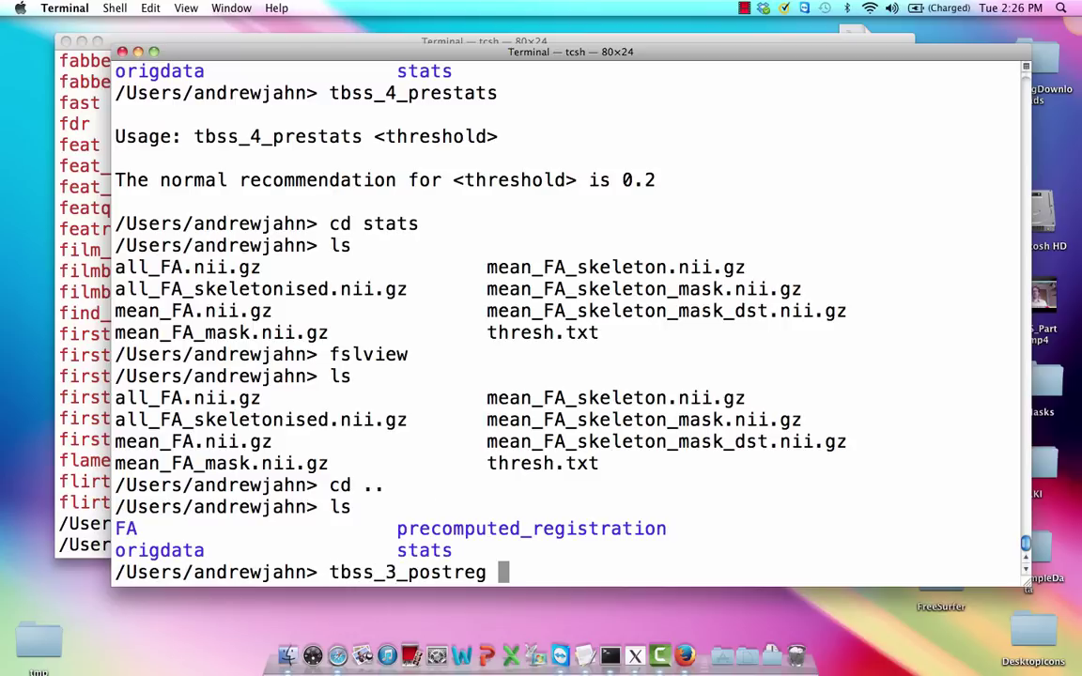
key("Return")
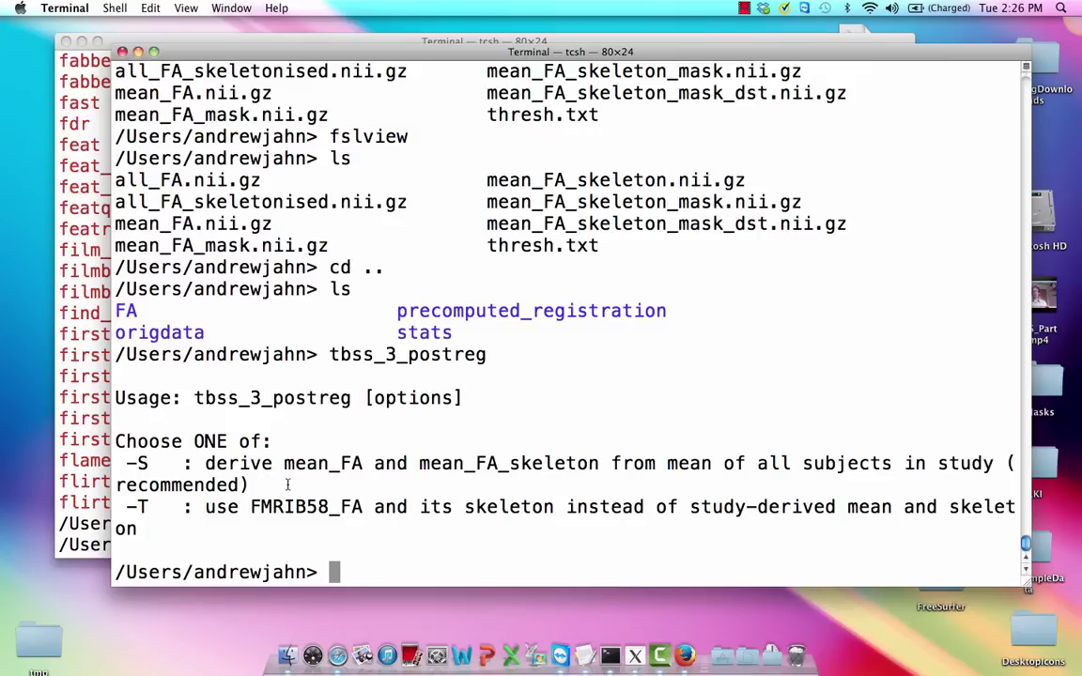
key("Up")
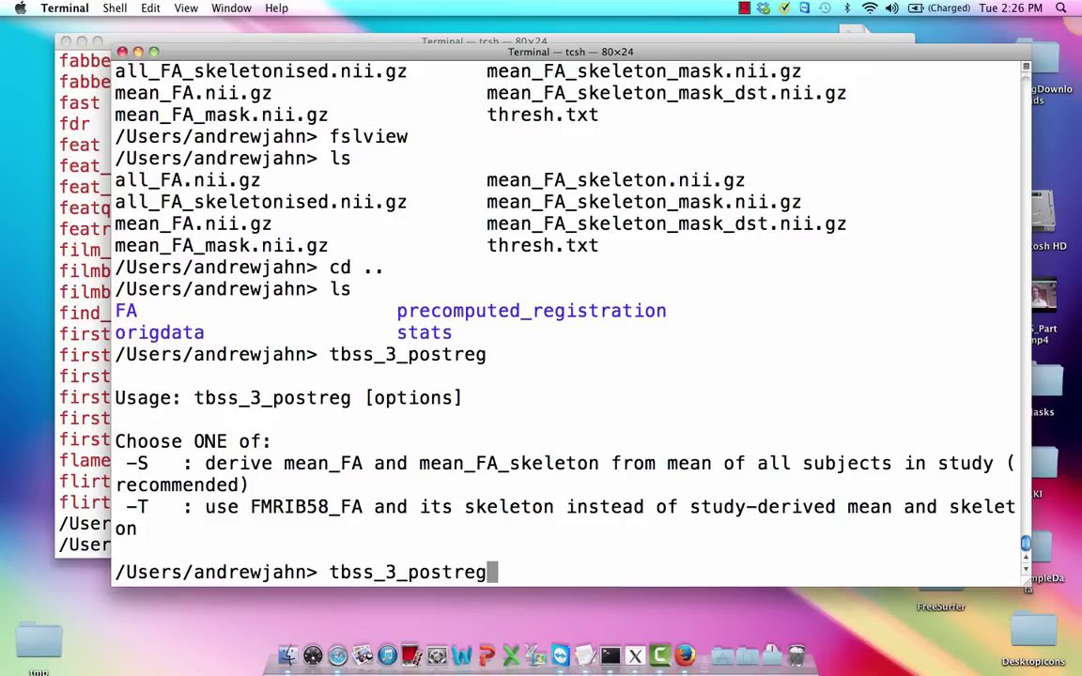
type("-S")
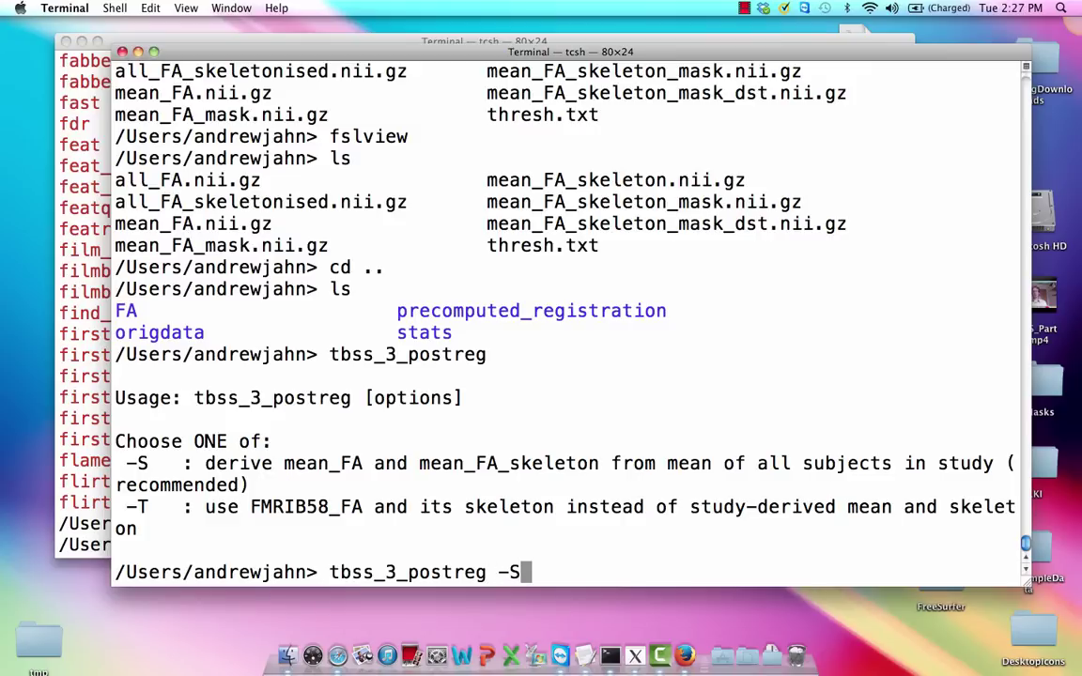
key("ctrl+u")
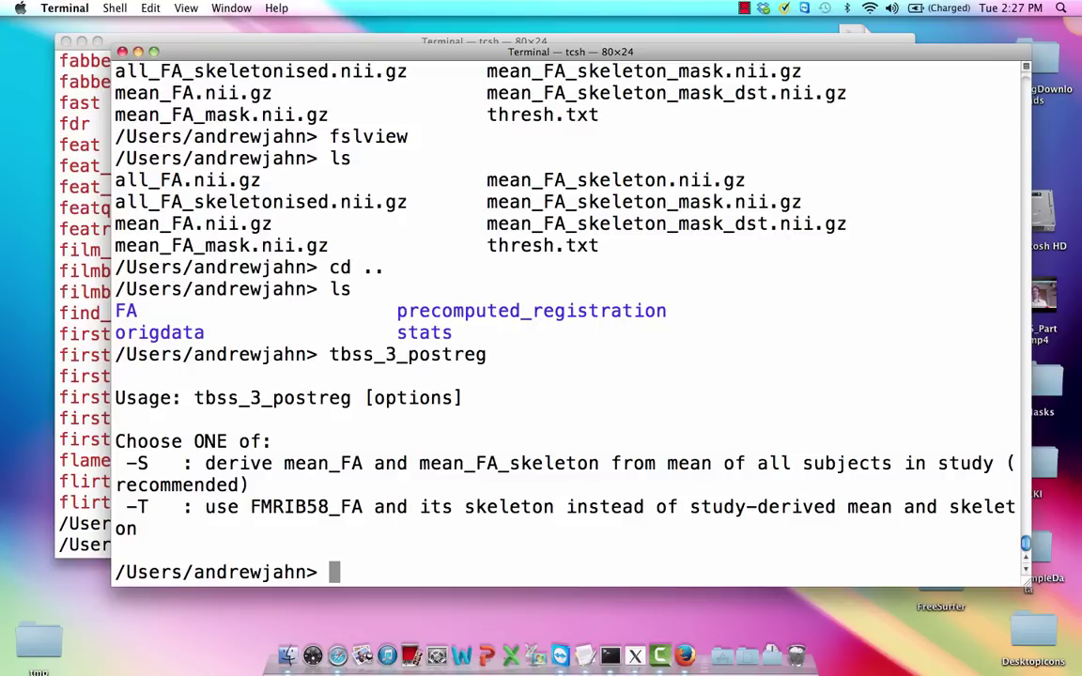
Change into the stats folder and list all_FA, mean_FA, mean_FA_skeleton and thresh.txt
type("ls")
key("Return")
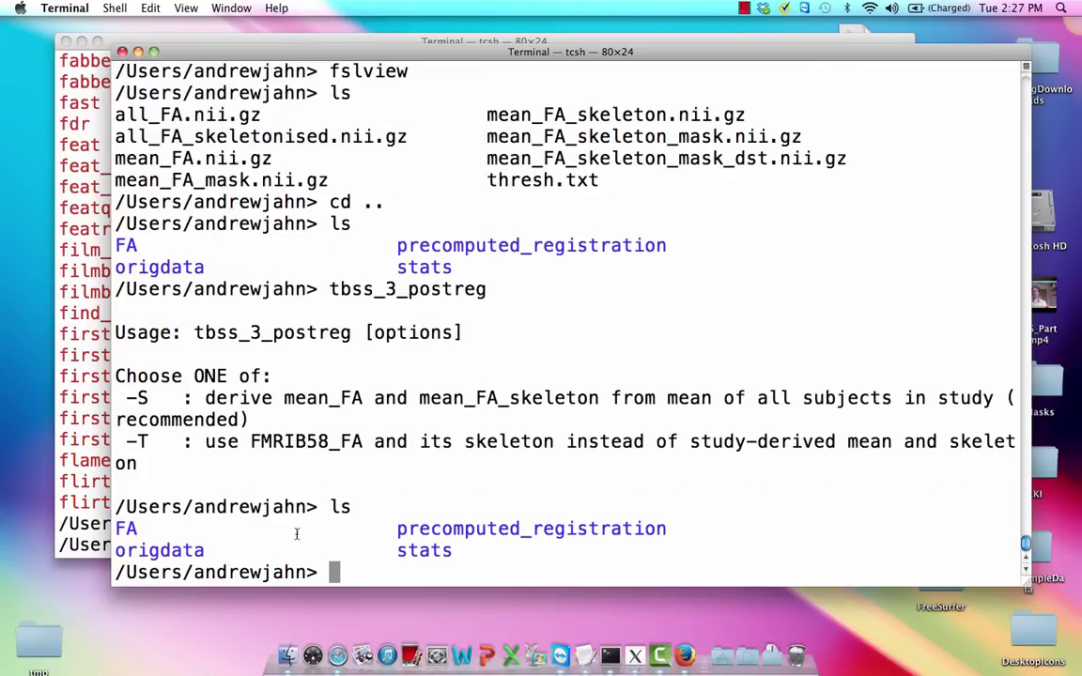
left_click_drag(455, 552, 396, 554)
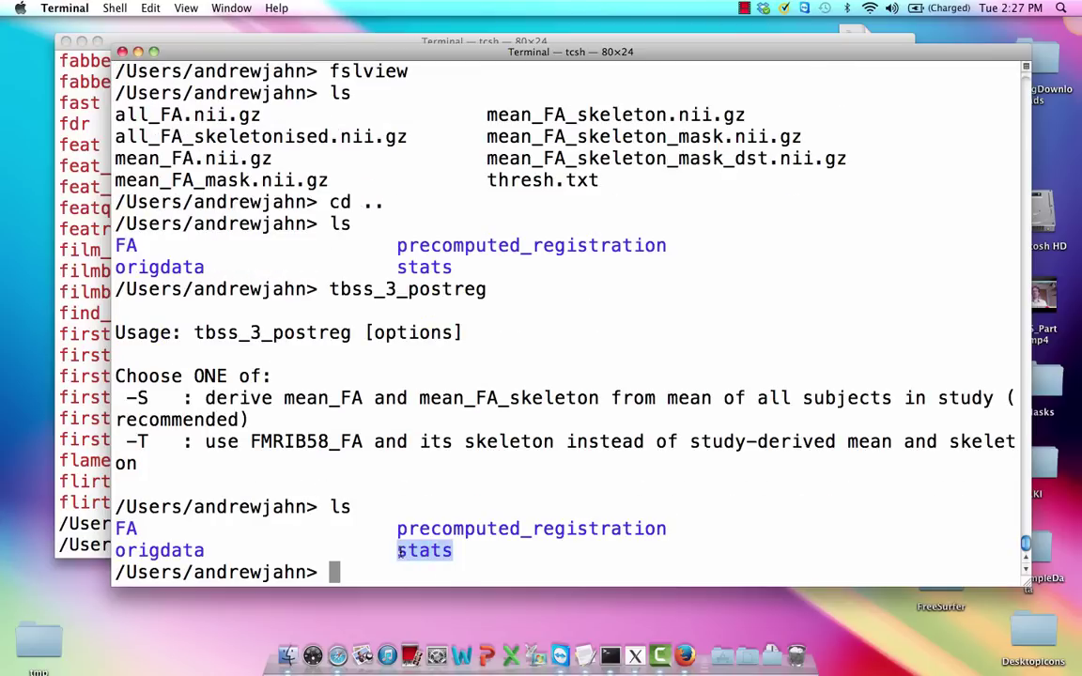
left_click(434, 566)
type("cd stats")
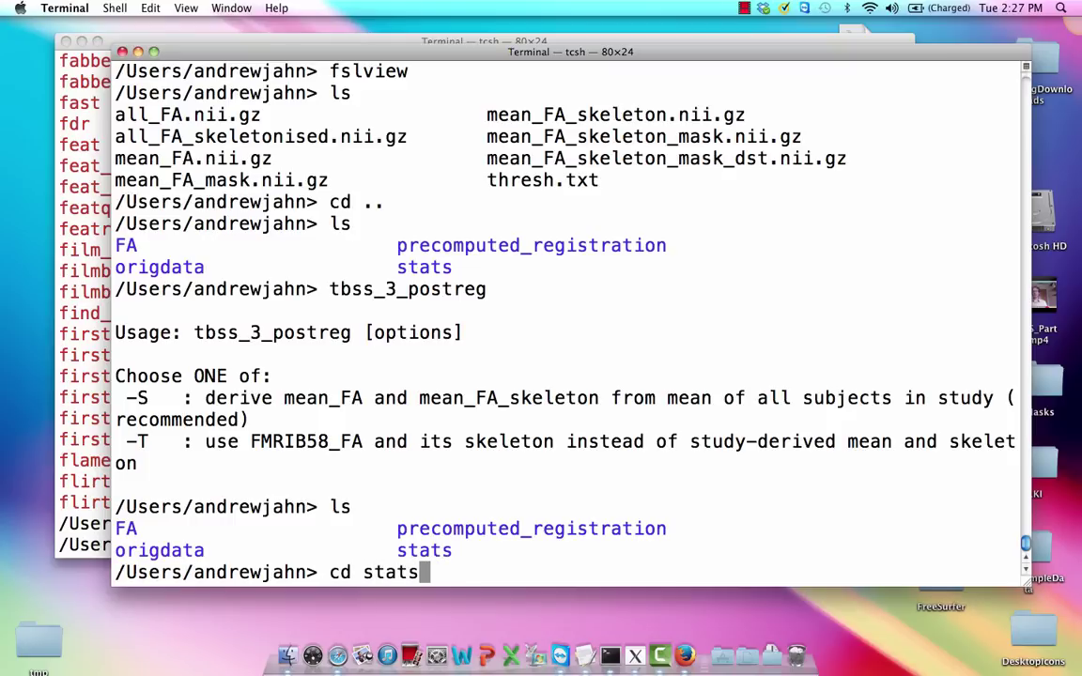
key("Return")
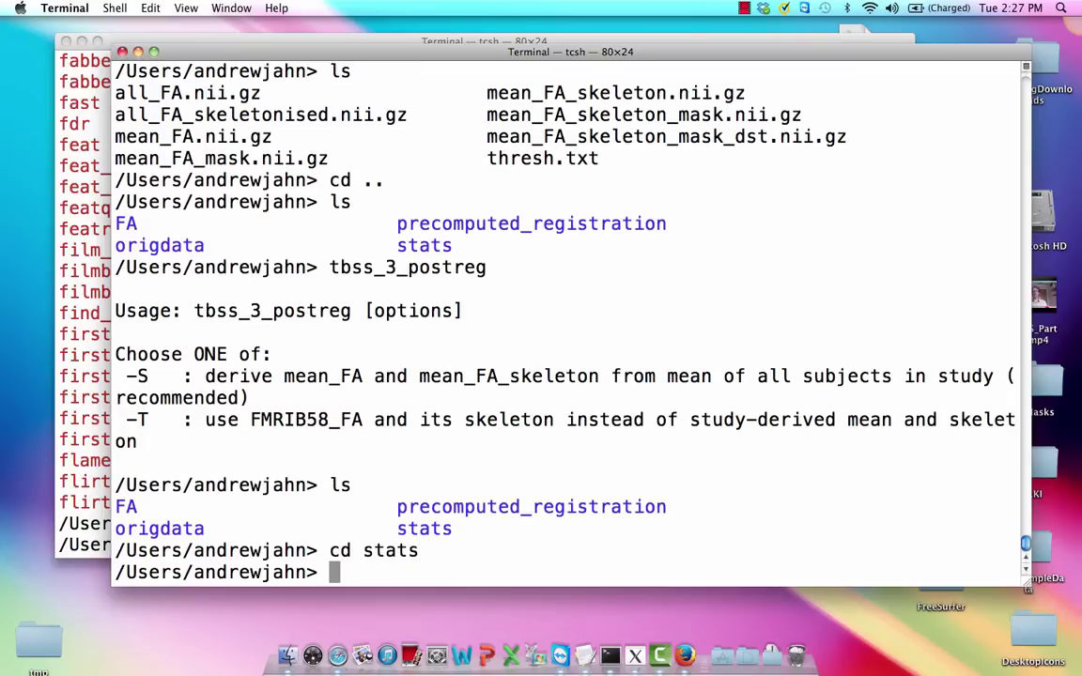
type("ls")
key("Return")
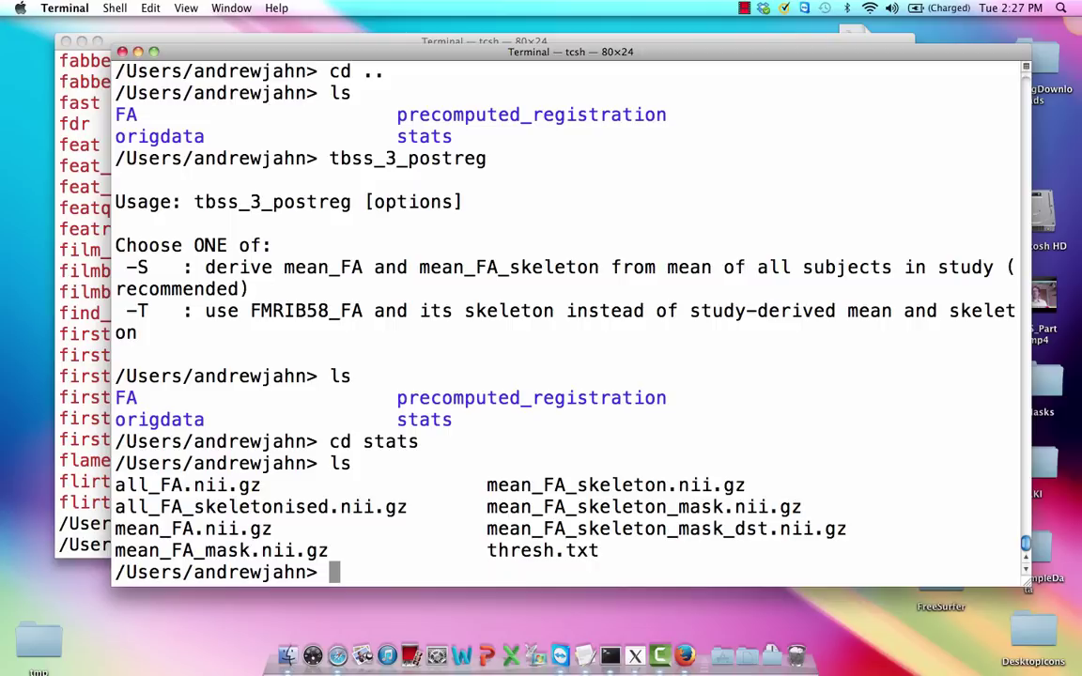
type("fslview")
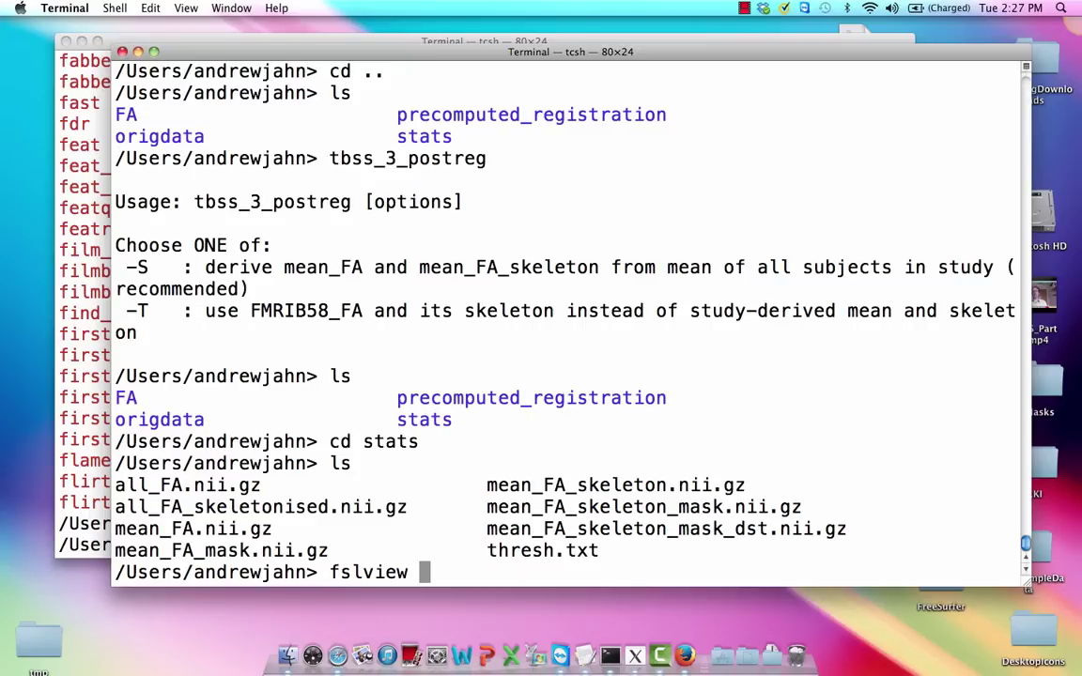
Open mean_FA in Red-Yellow (0.2 to 0.6) over MNI152_T1_1mm in FSLView
type("$FSLDIR")
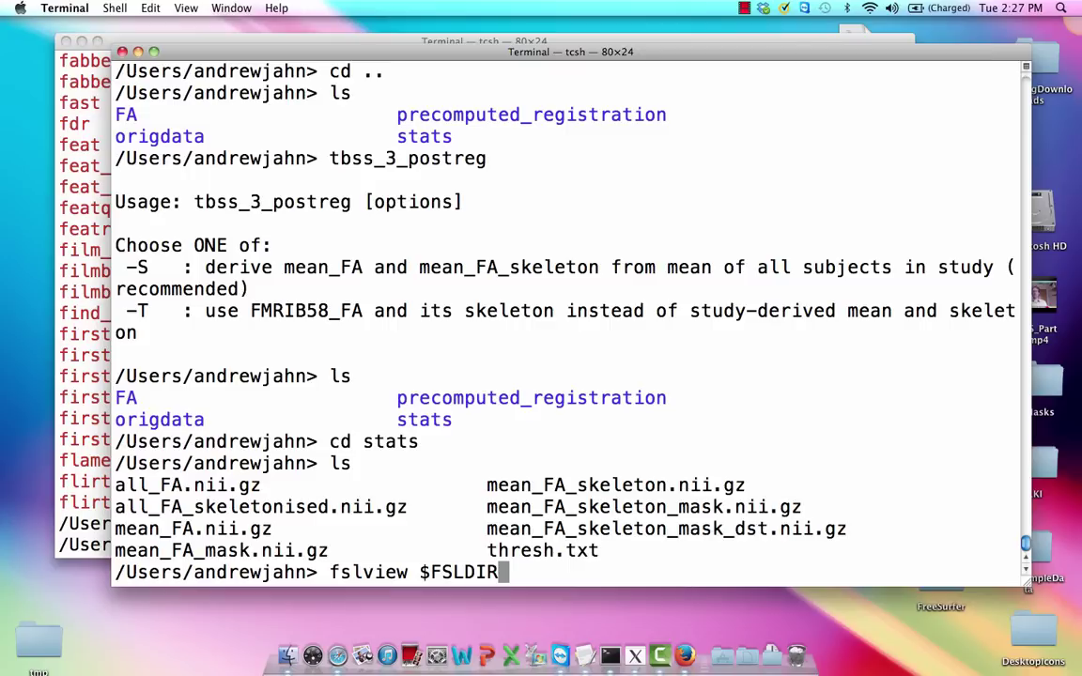
type("/data/")
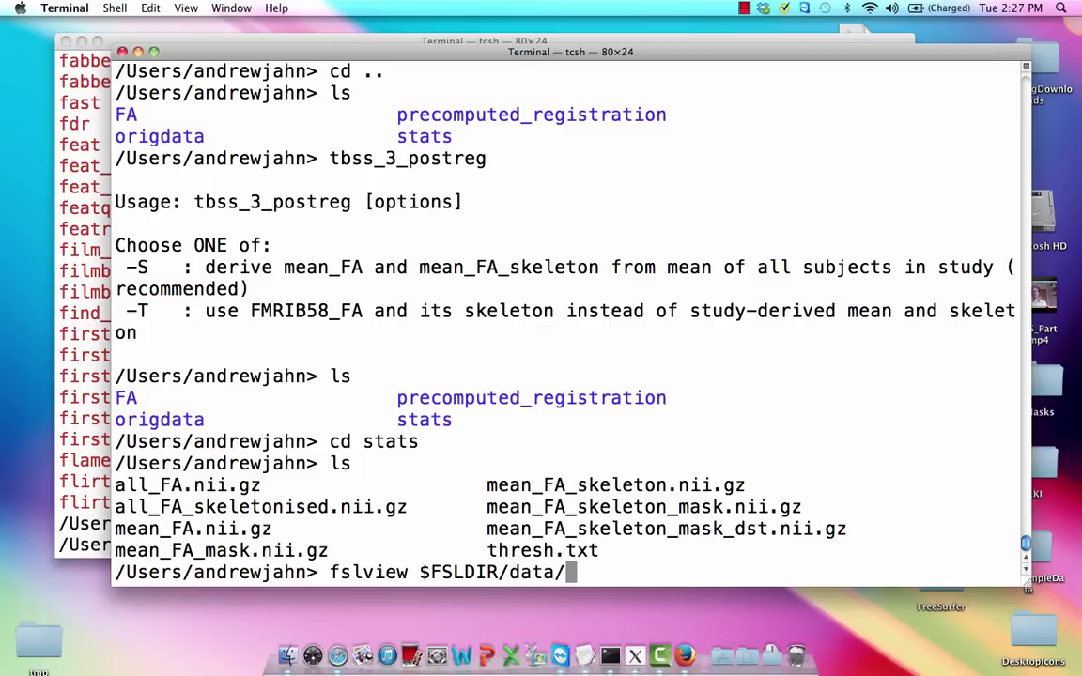
type("stadn")
key("BackSpace")
key("BackSpace")
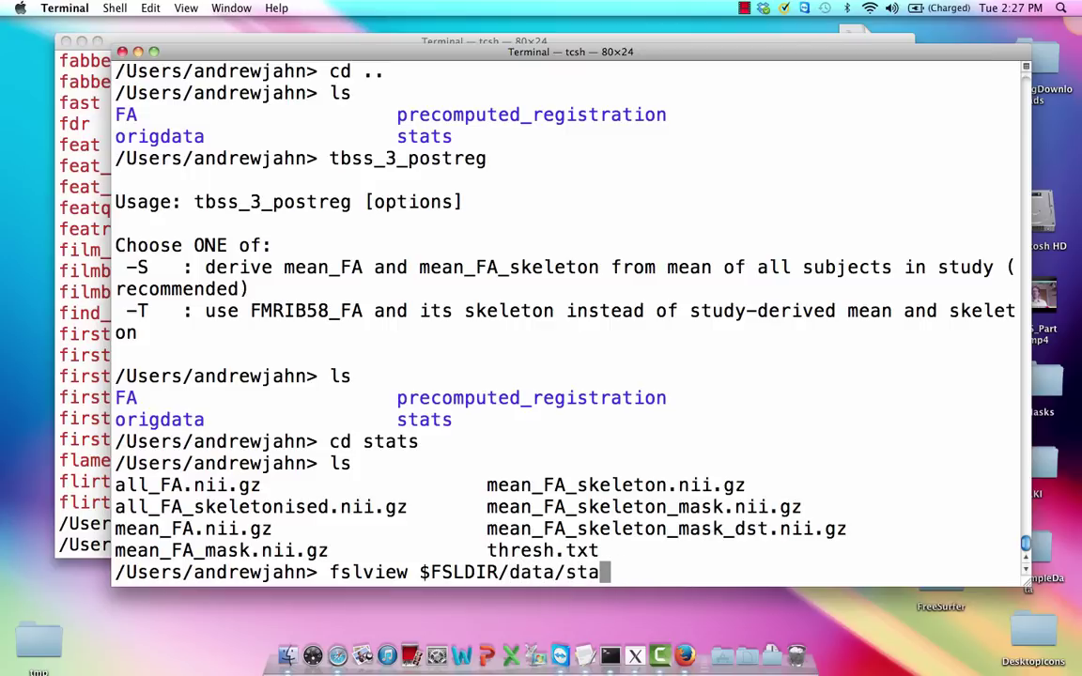
type("ndard/")
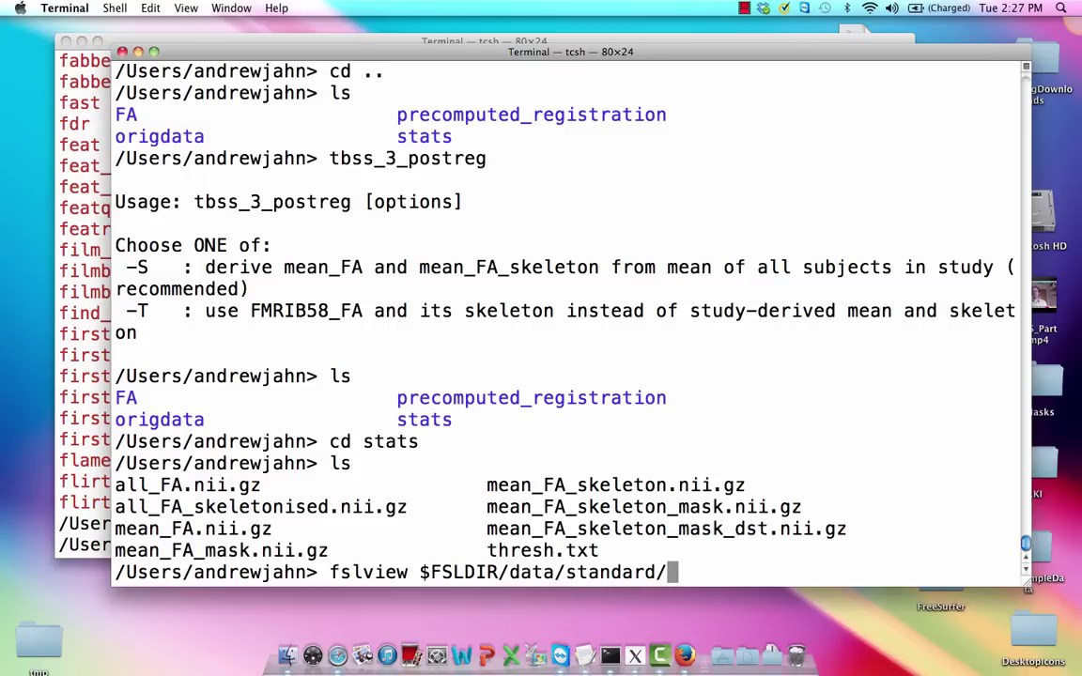
type("MNI152")
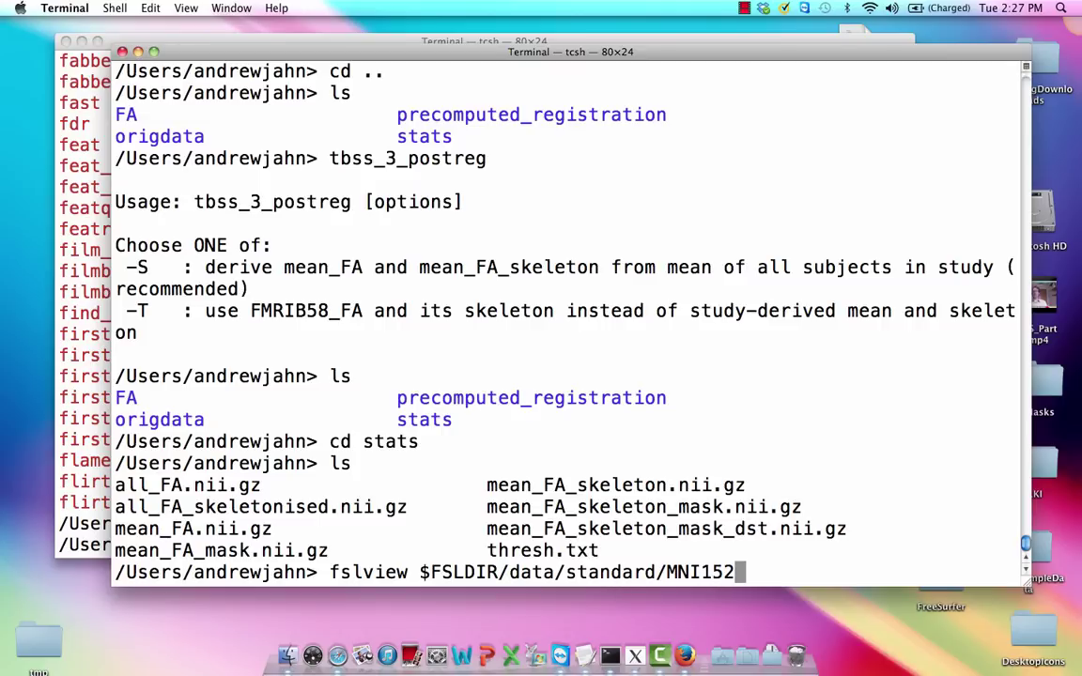
type("_T1_1m")
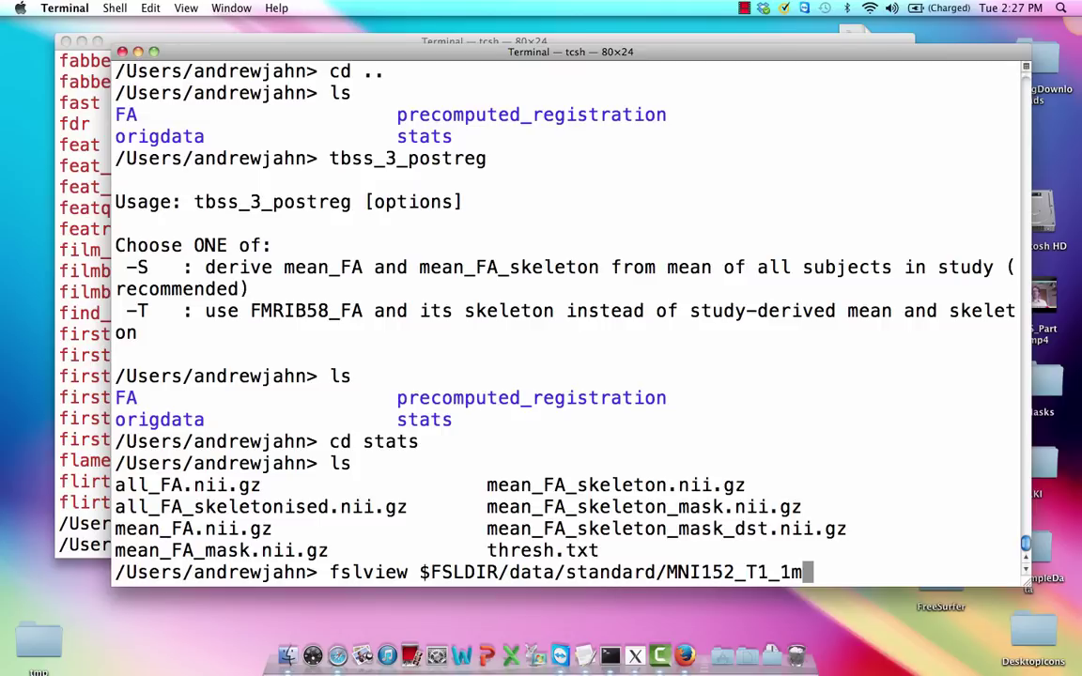
type("m")
type(" mean")
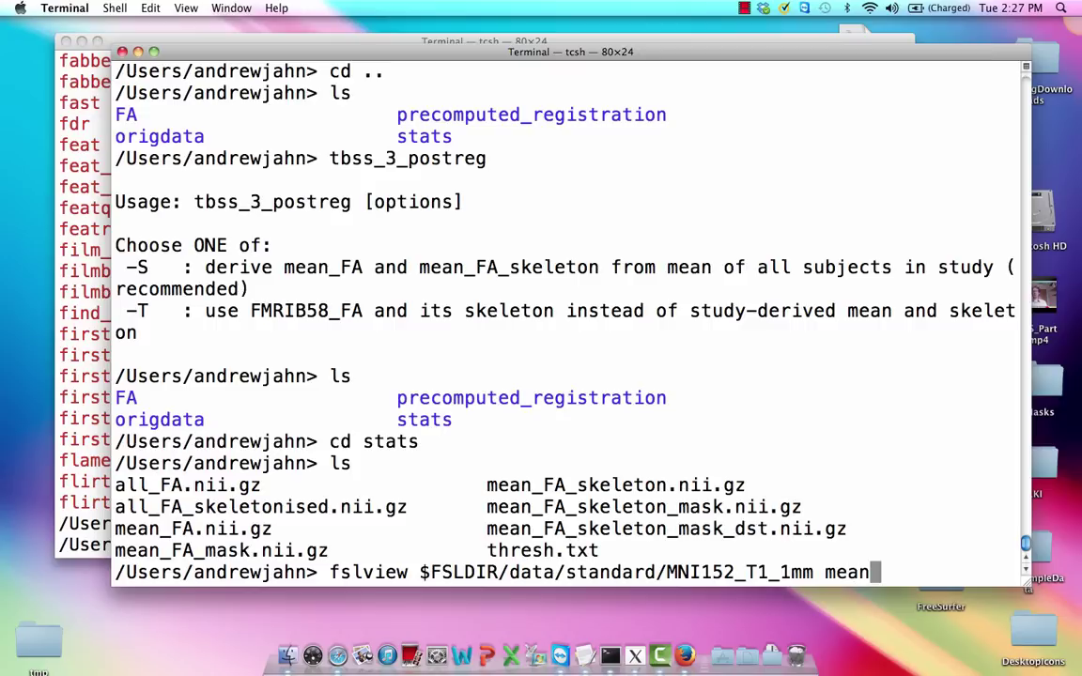
type("_FA ")
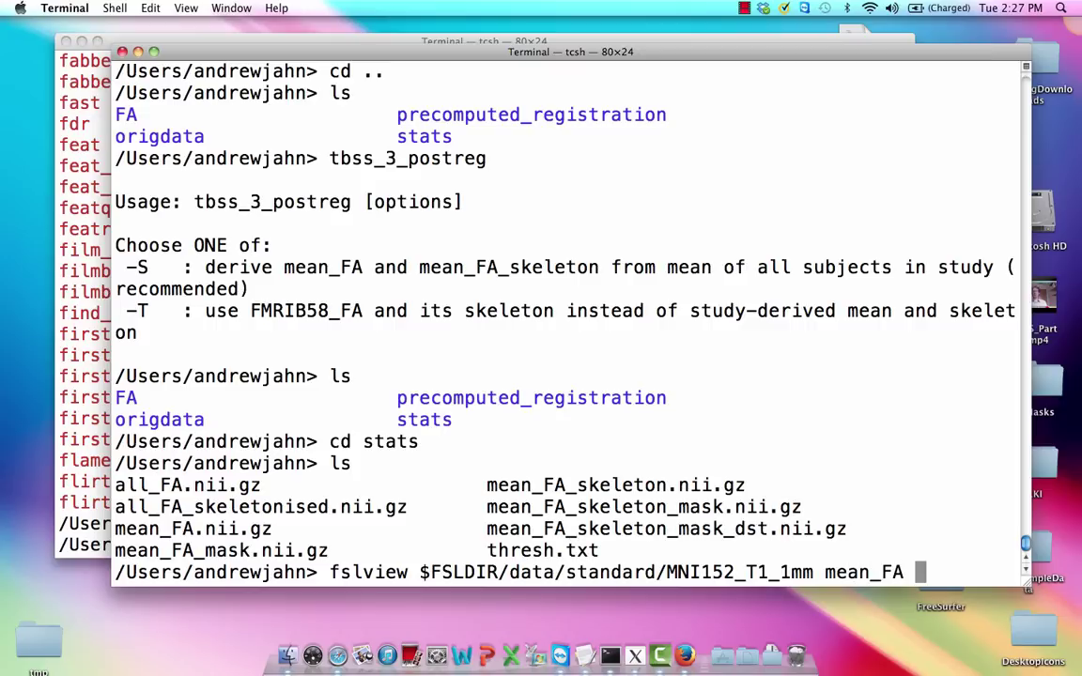
type("-l Red-Yellow ")
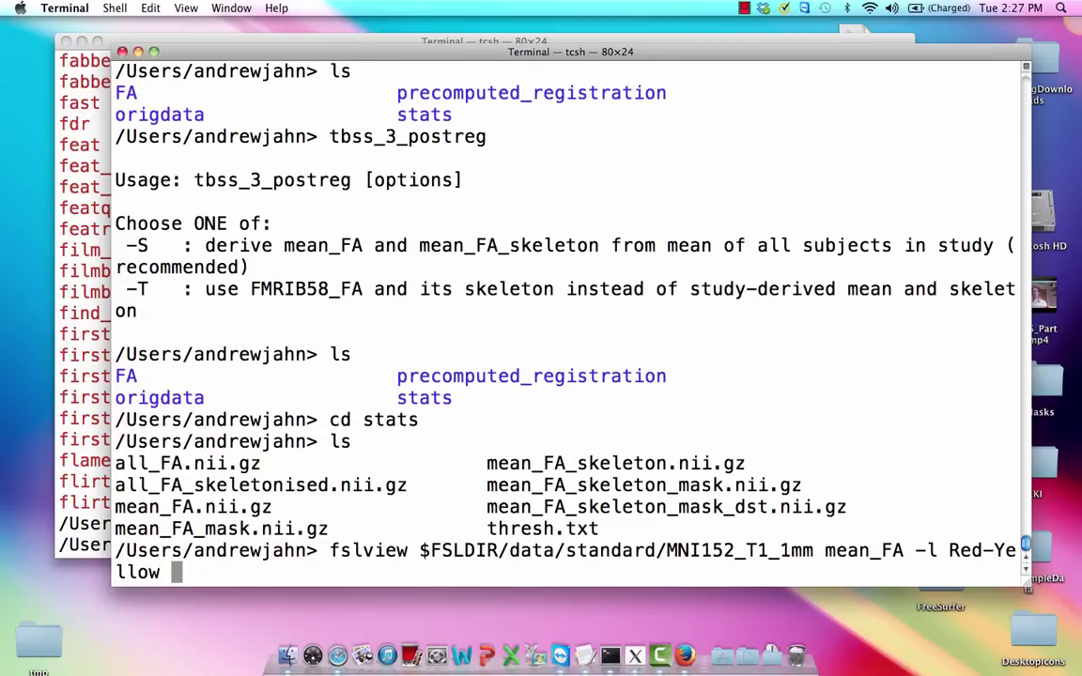
type("-b 0.2")
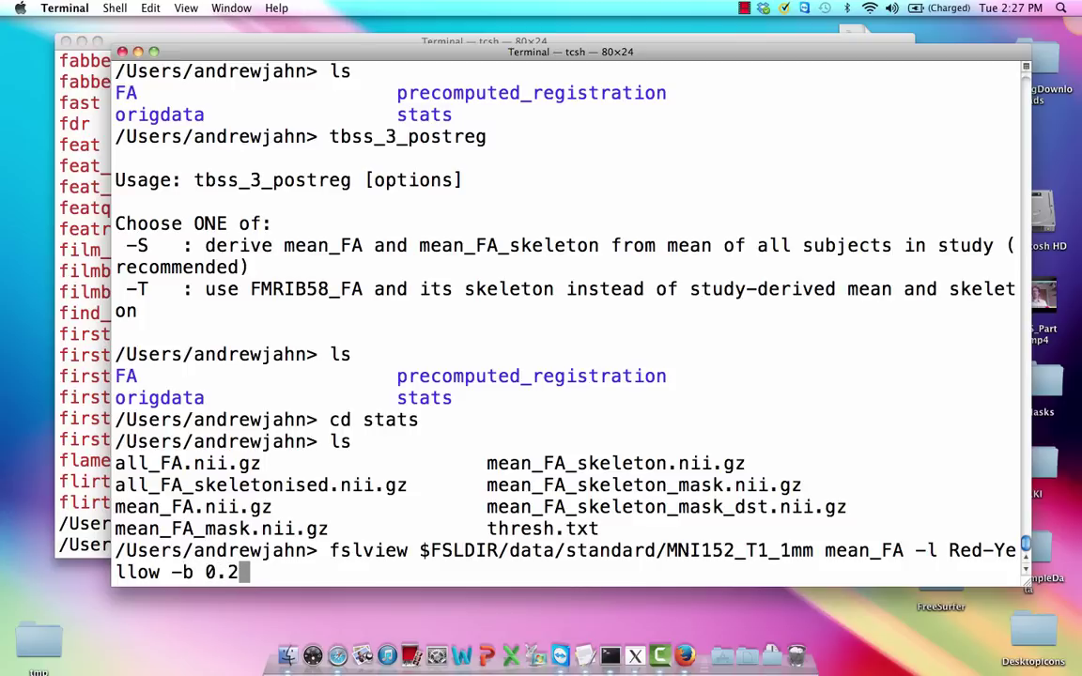
type(",.6")
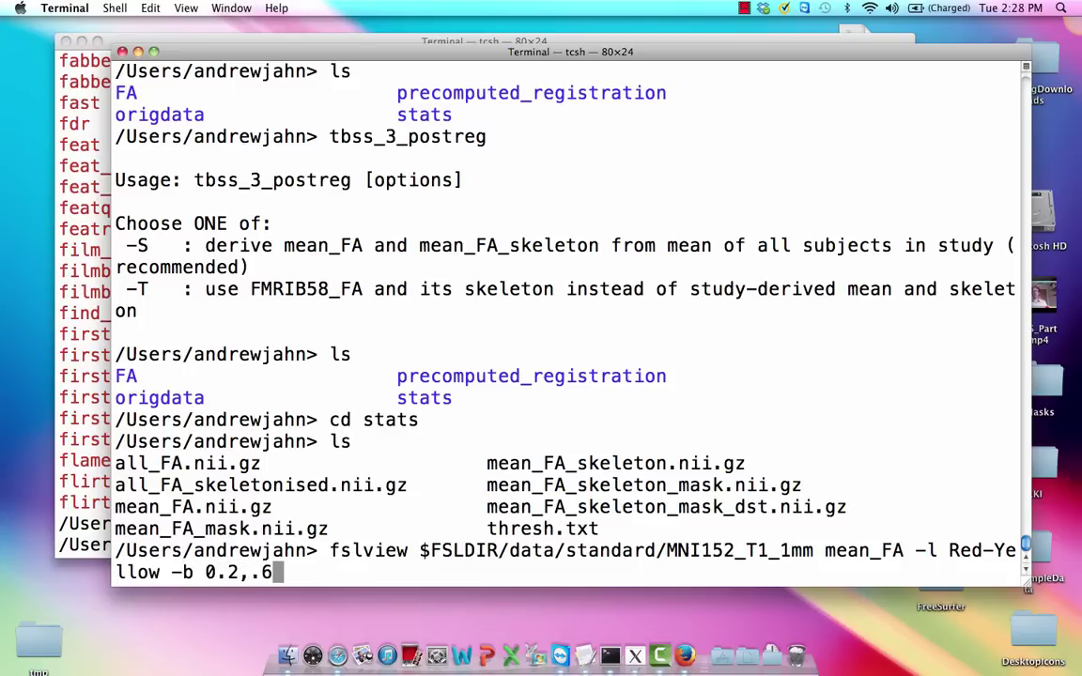
key("Return")
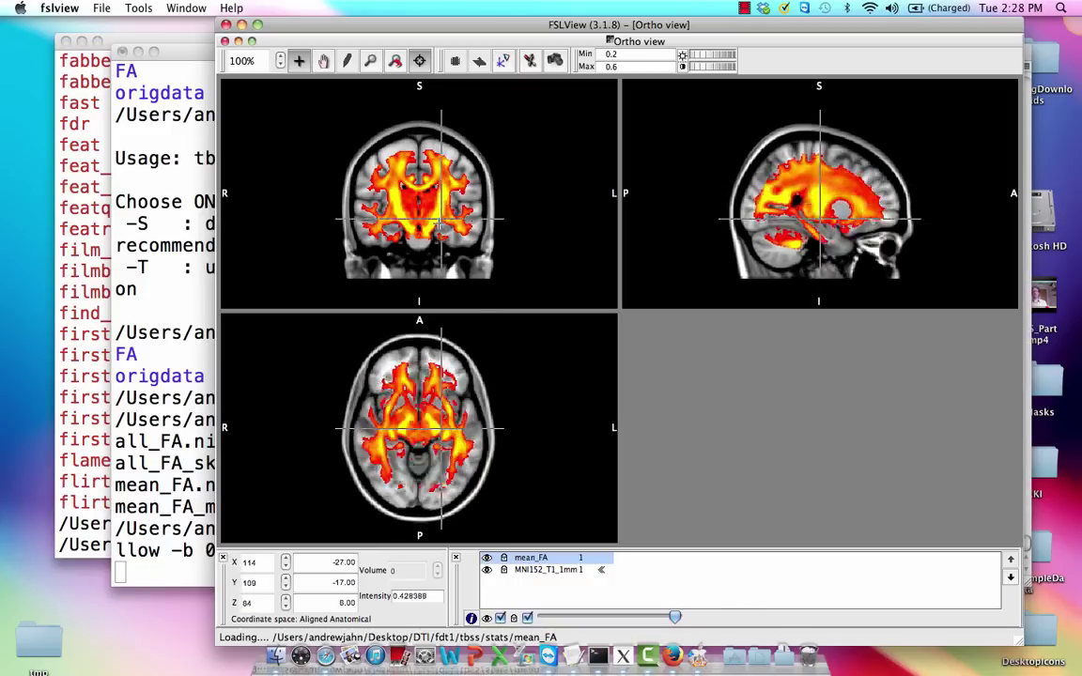
Check the mean FA overlay at several coronal and sagittal crosshair positions, then close FSLView
left_click(396, 201)
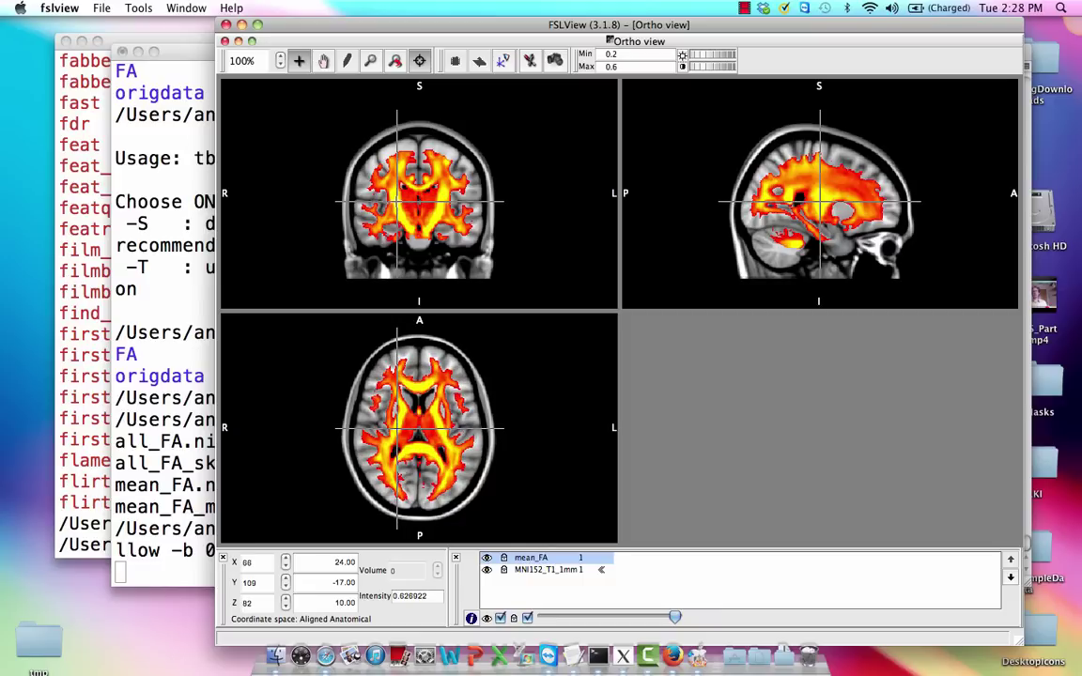
left_click(827, 198)
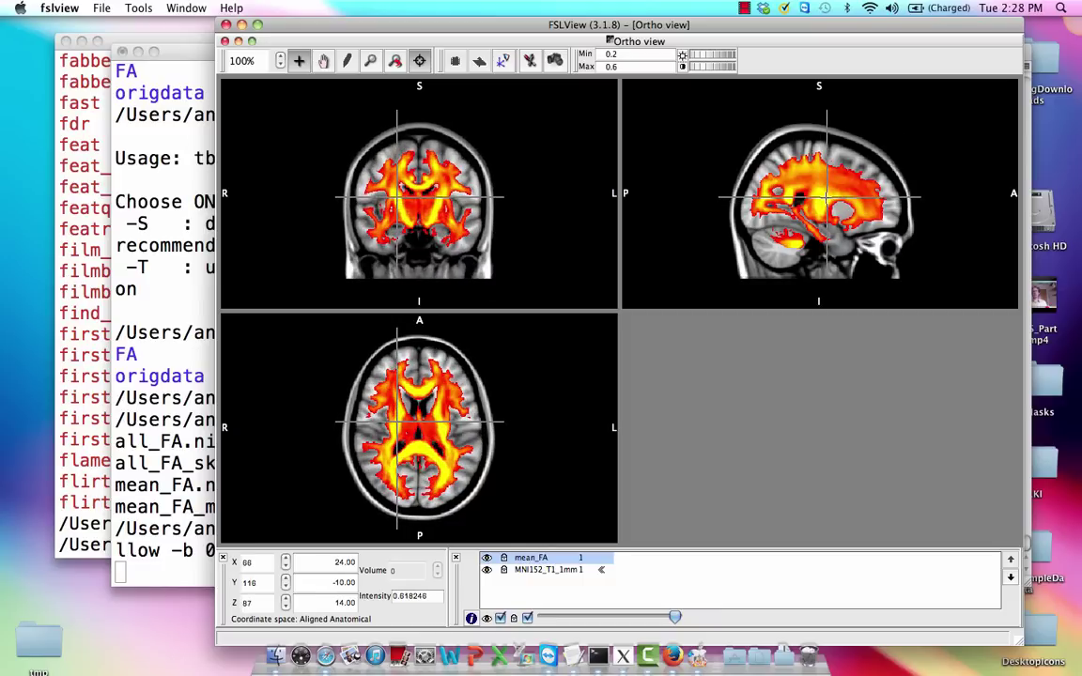
left_click(433, 166)
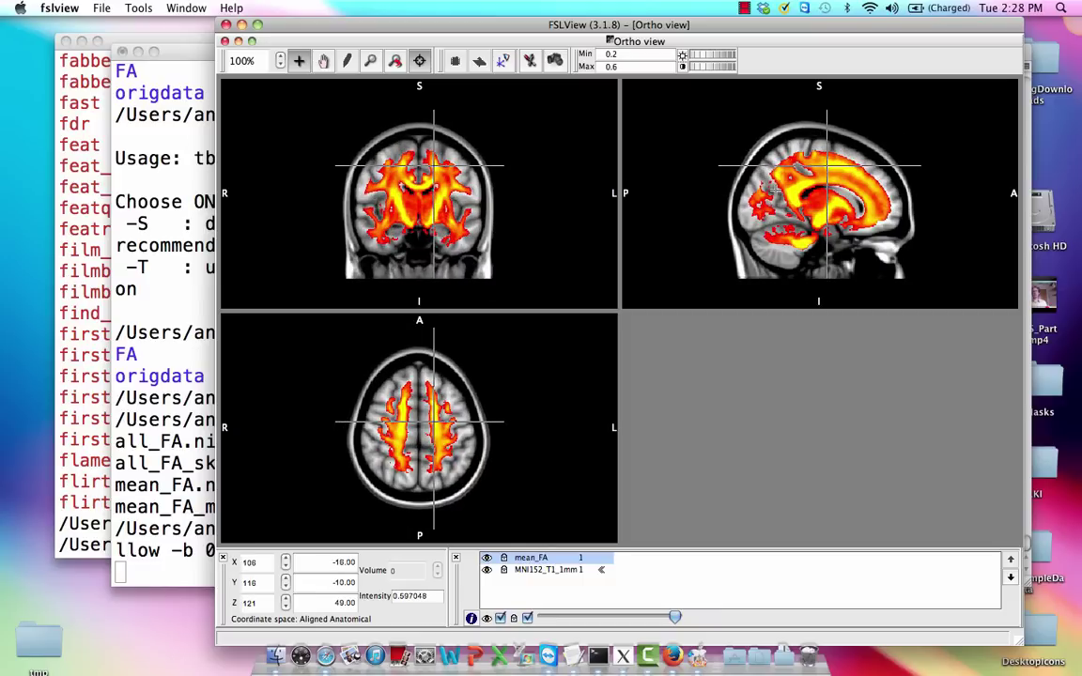
left_click(845, 168)
left_click(401, 169)
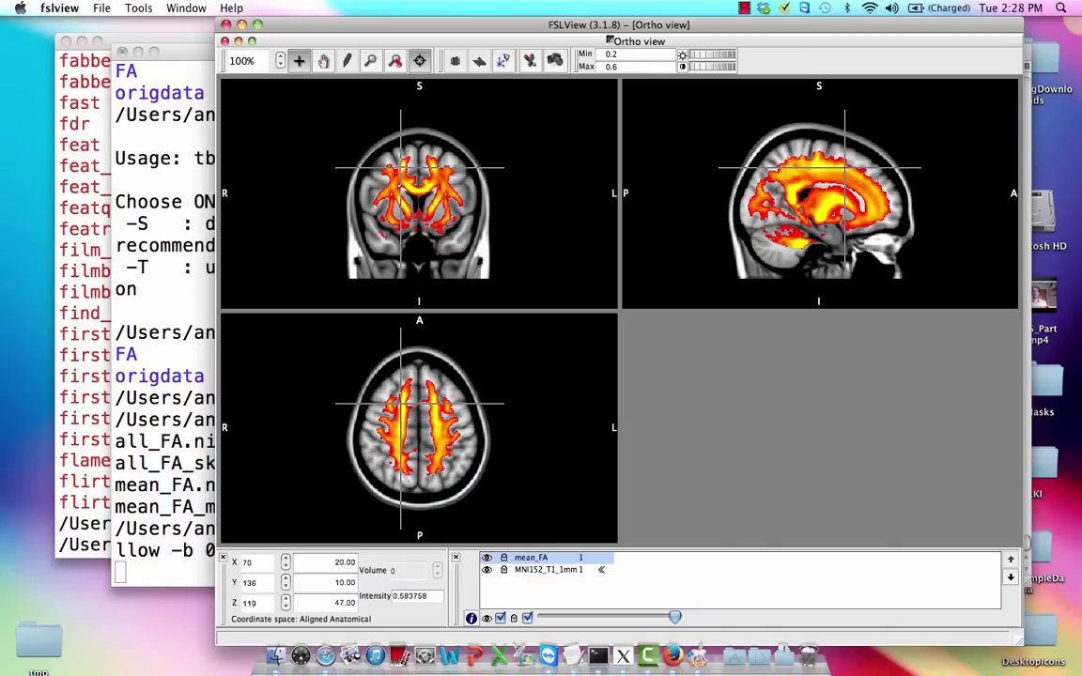
left_click(391, 176)
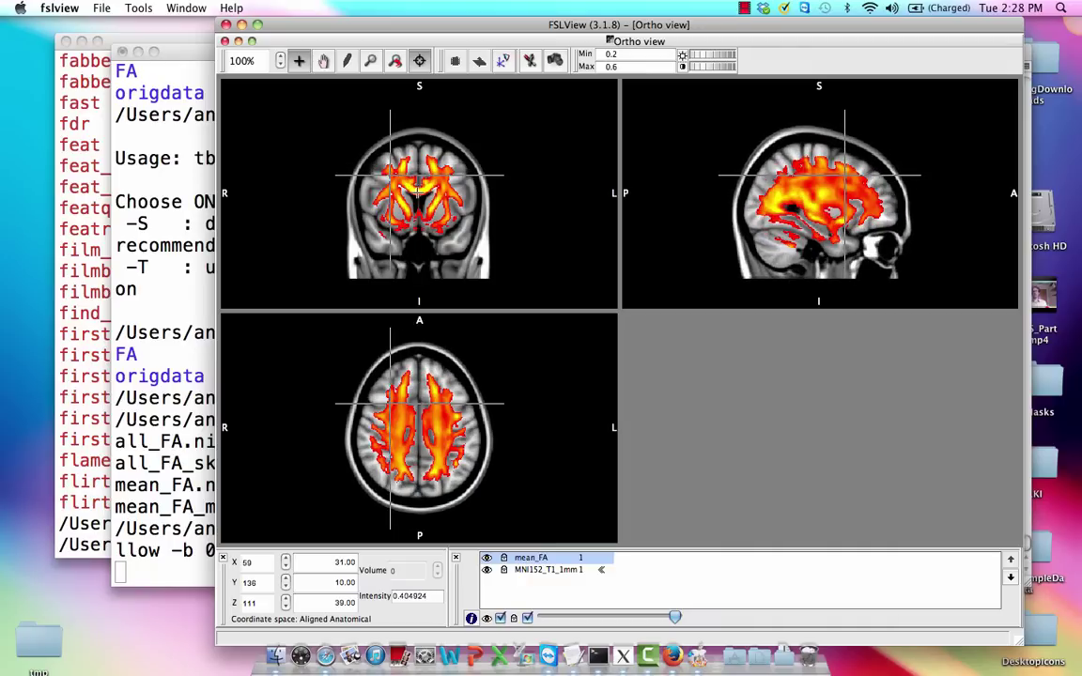
left_click(392, 179)
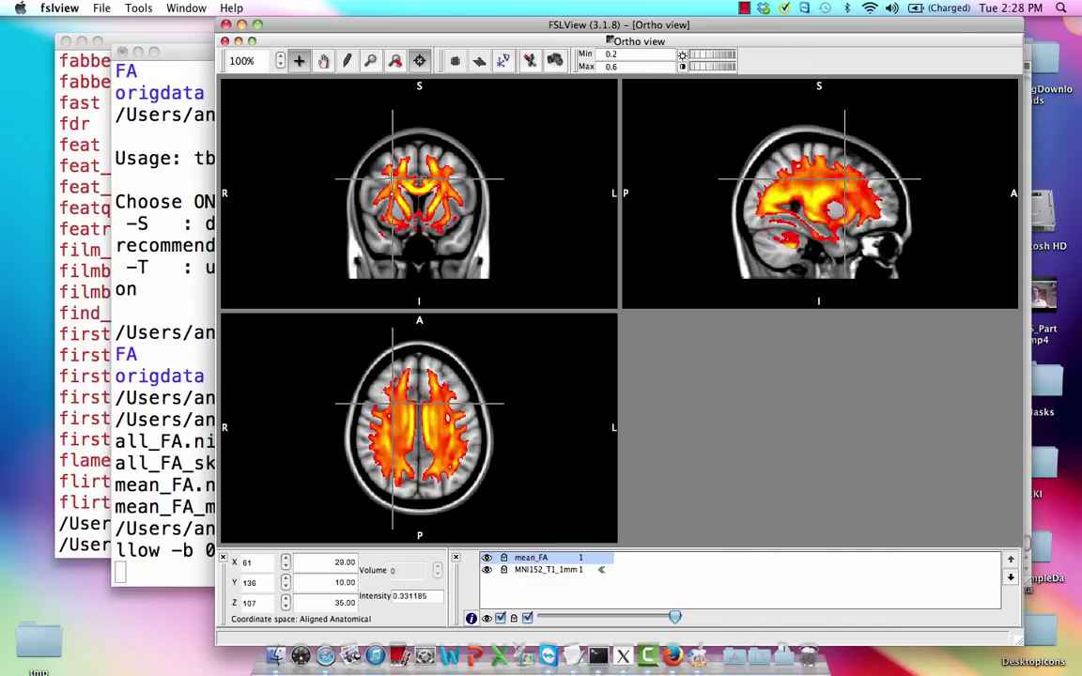
left_click(403, 176)
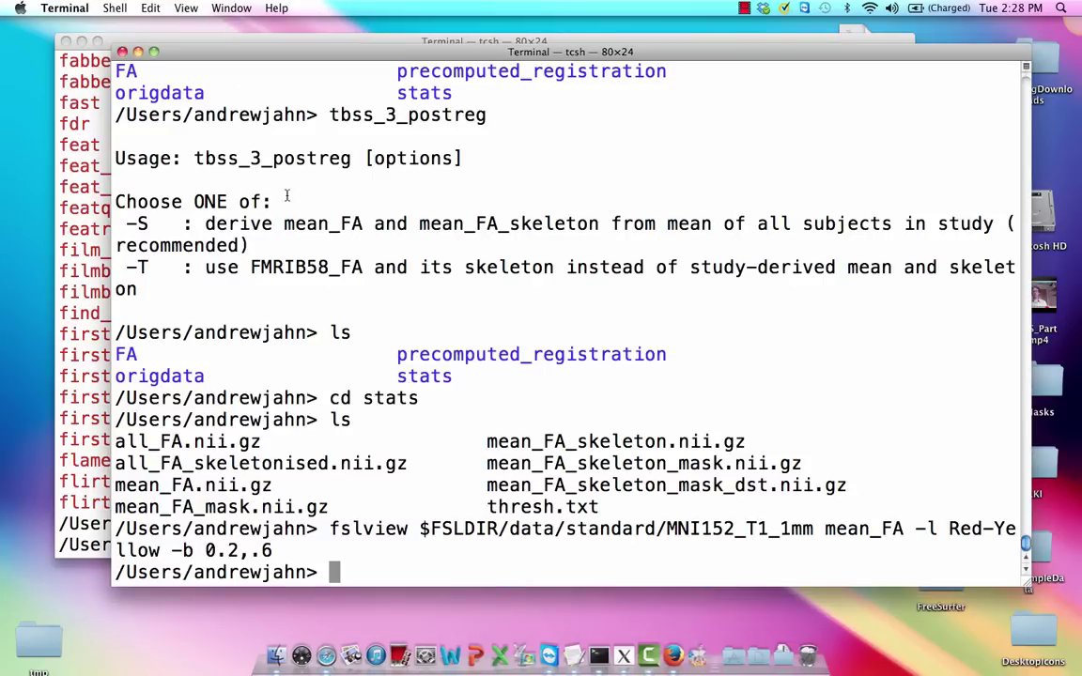
left_click(202, 53)
type("fslview ")
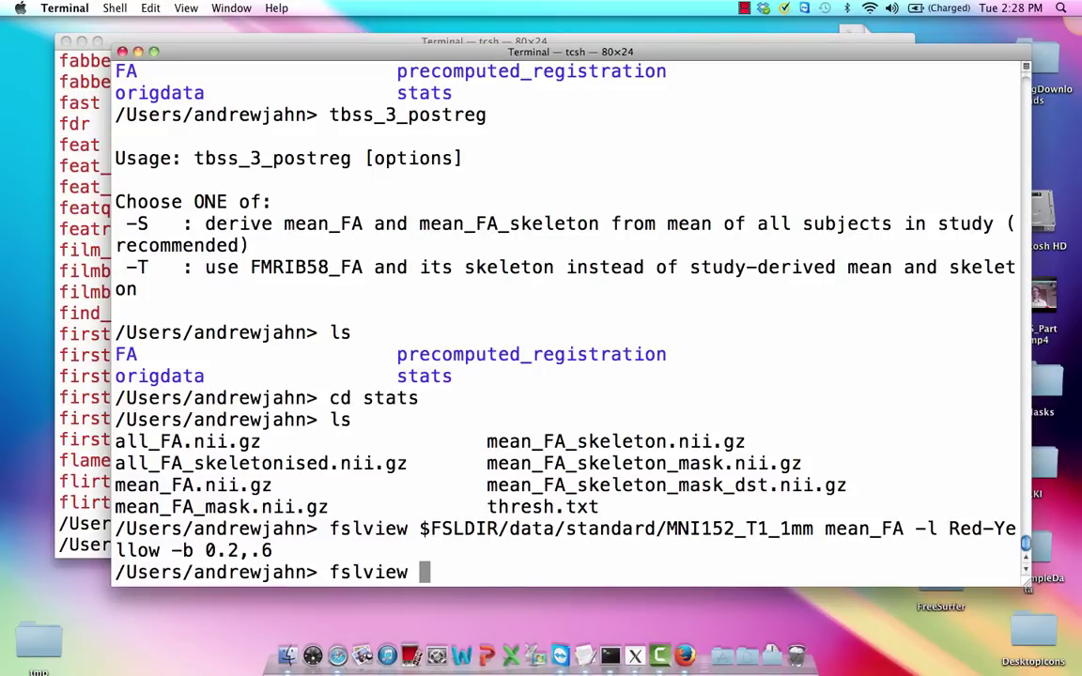
type("all_FA")
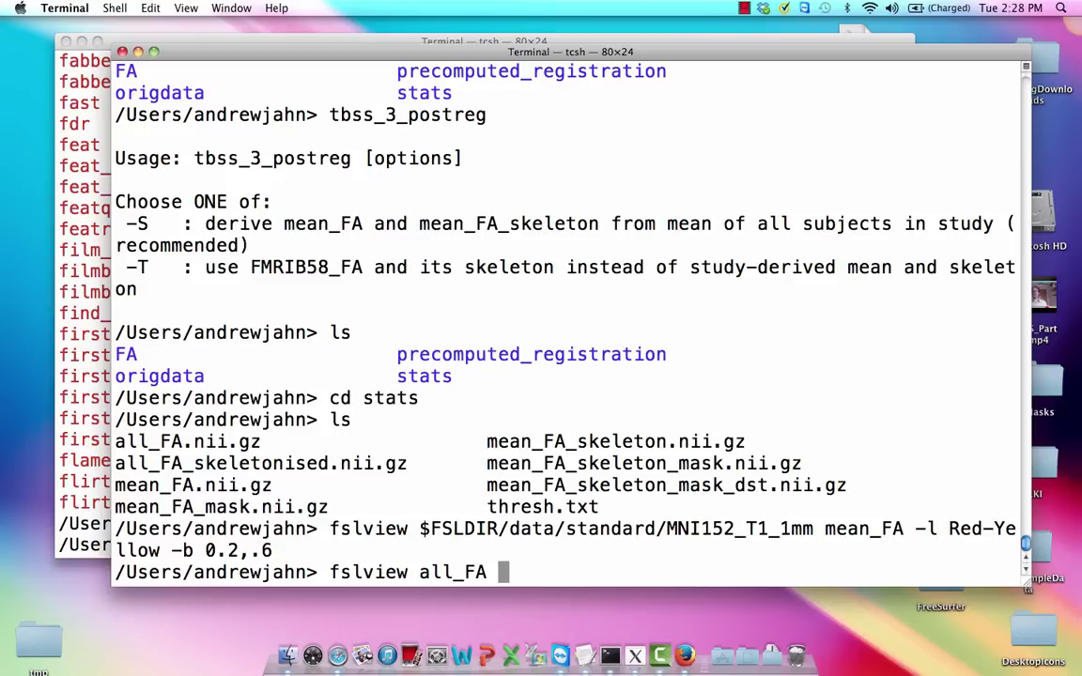
type(" mean")
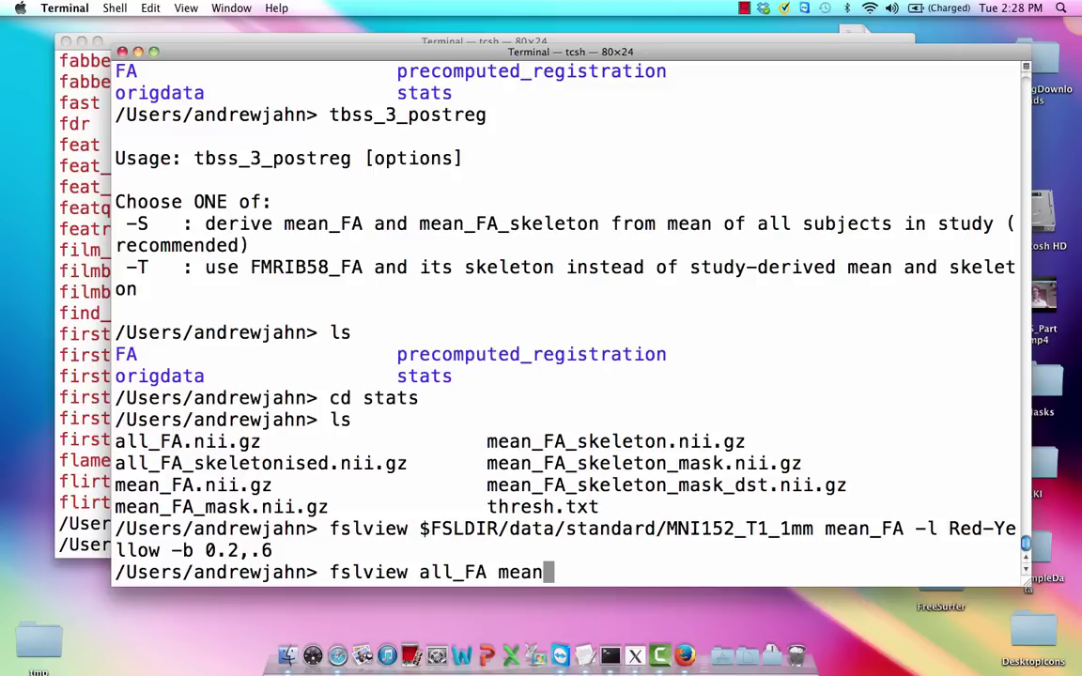
type("_FA_skeleton -l Green")
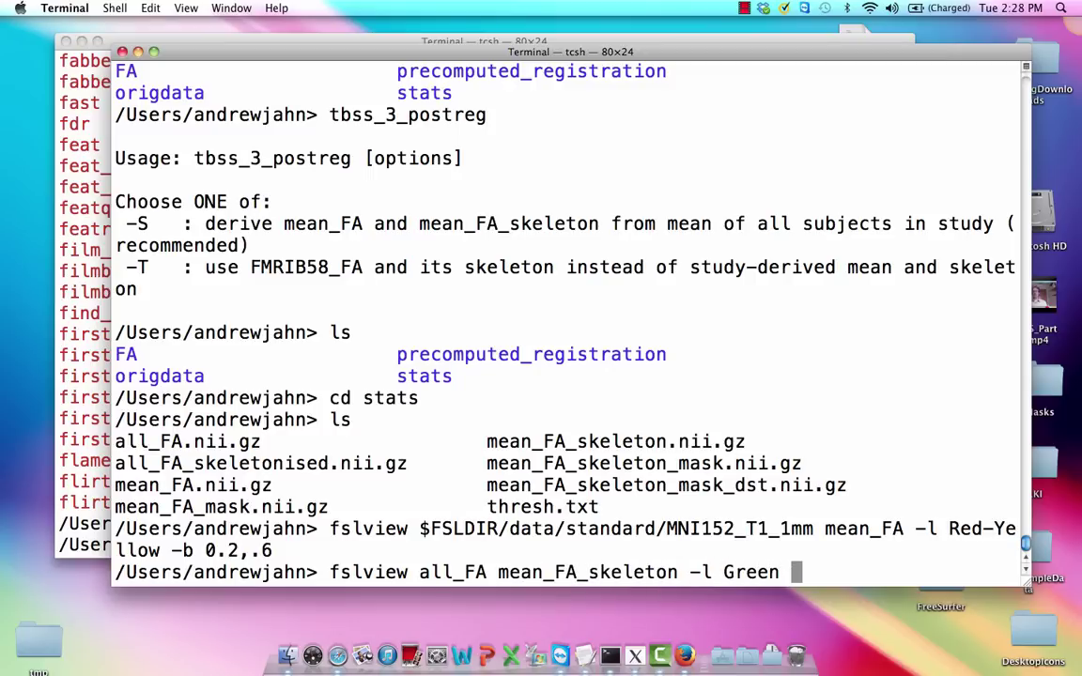
type(" -b")
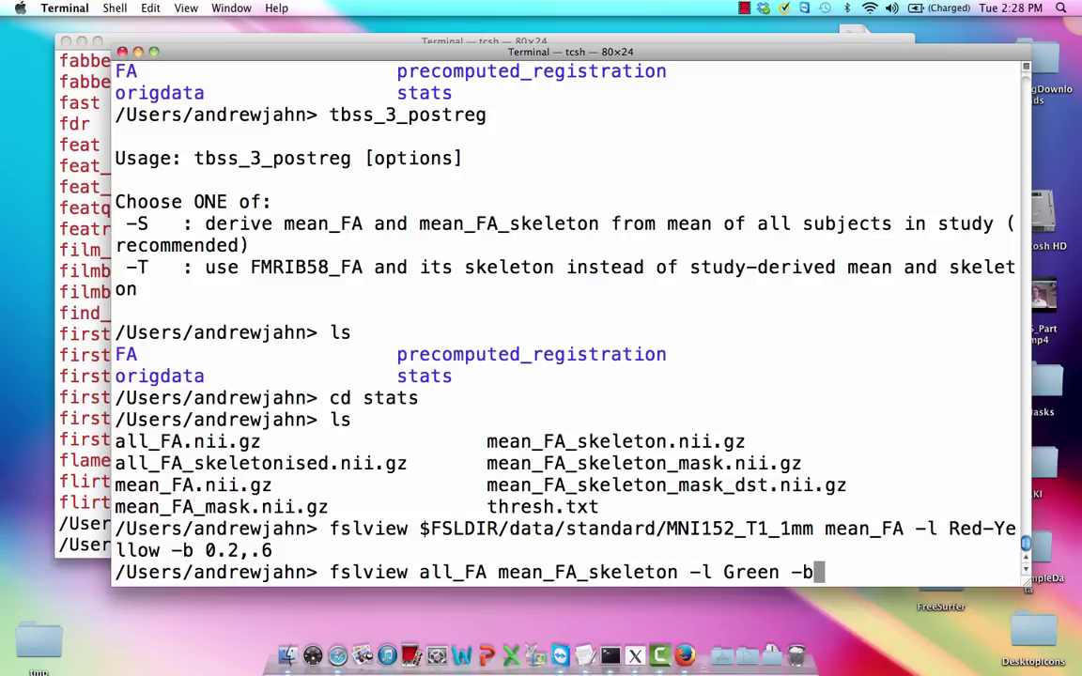
type(" 0.2,.06")
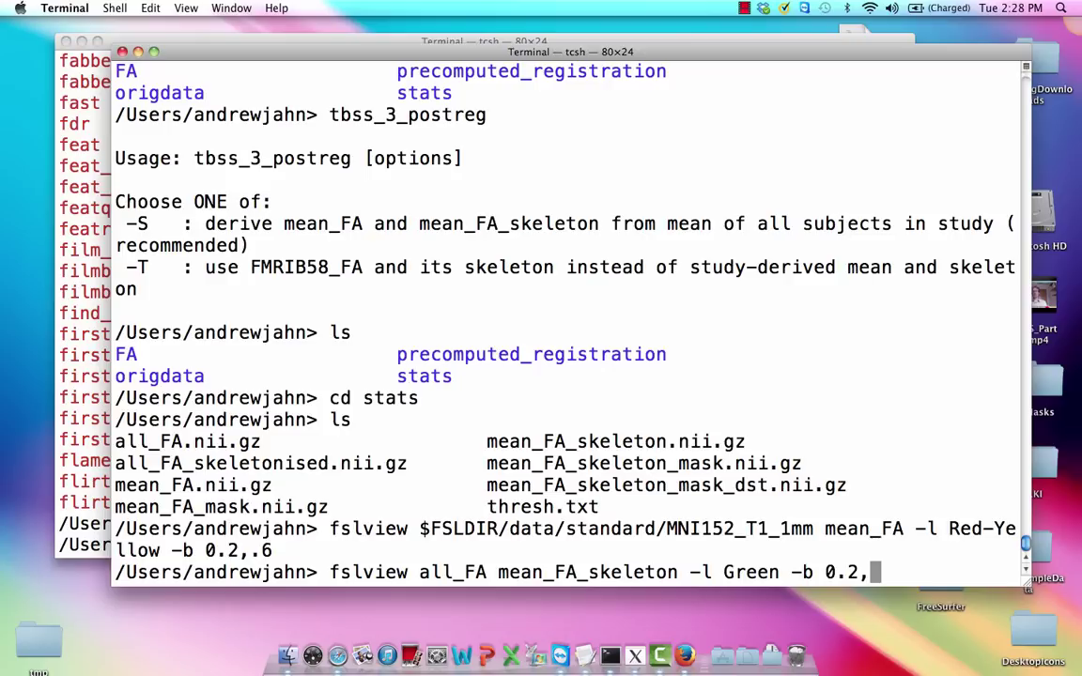
Fix the upper threshold to .6 and open all_FA with a Green mean_FA_skeleton overlay (0.2 to 0.6)
key("BackSpace")
key("BackSpace")
type("6")
key("Return")
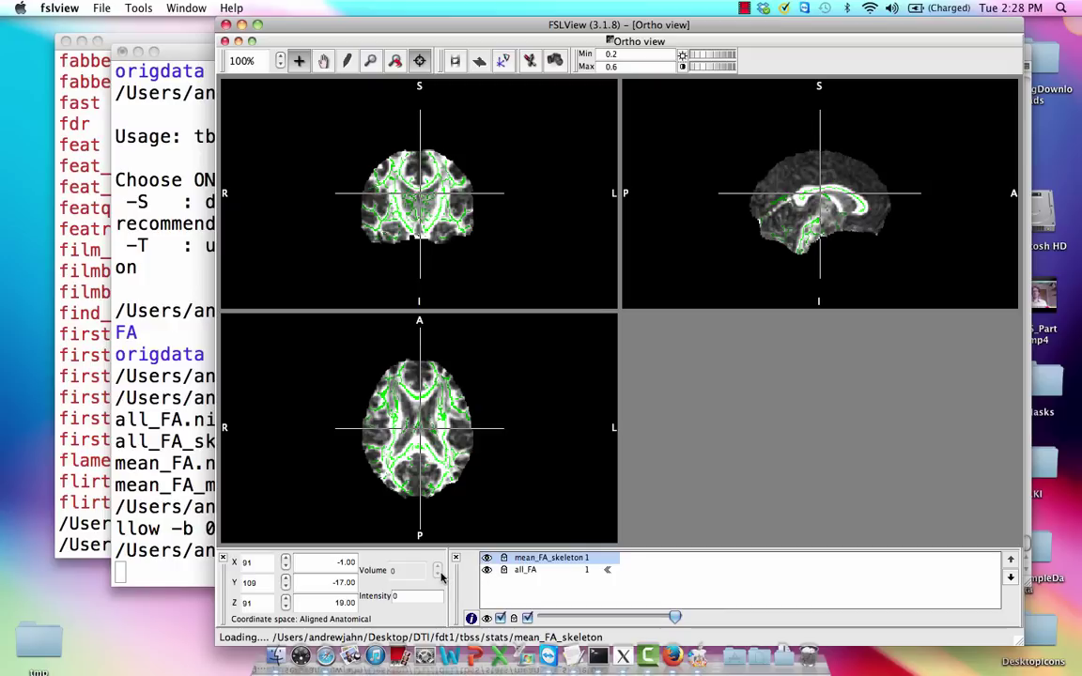
Make all_FA the active layer and sweep the crosshair across the coronal slice
left_click(526, 570)
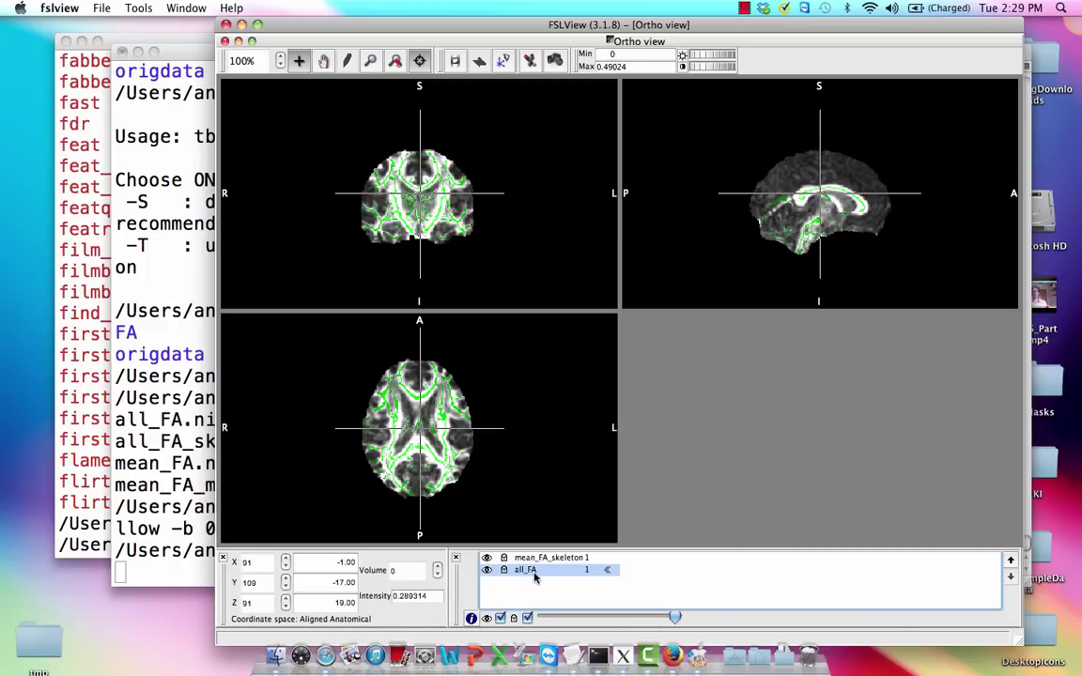
left_click(416, 188)
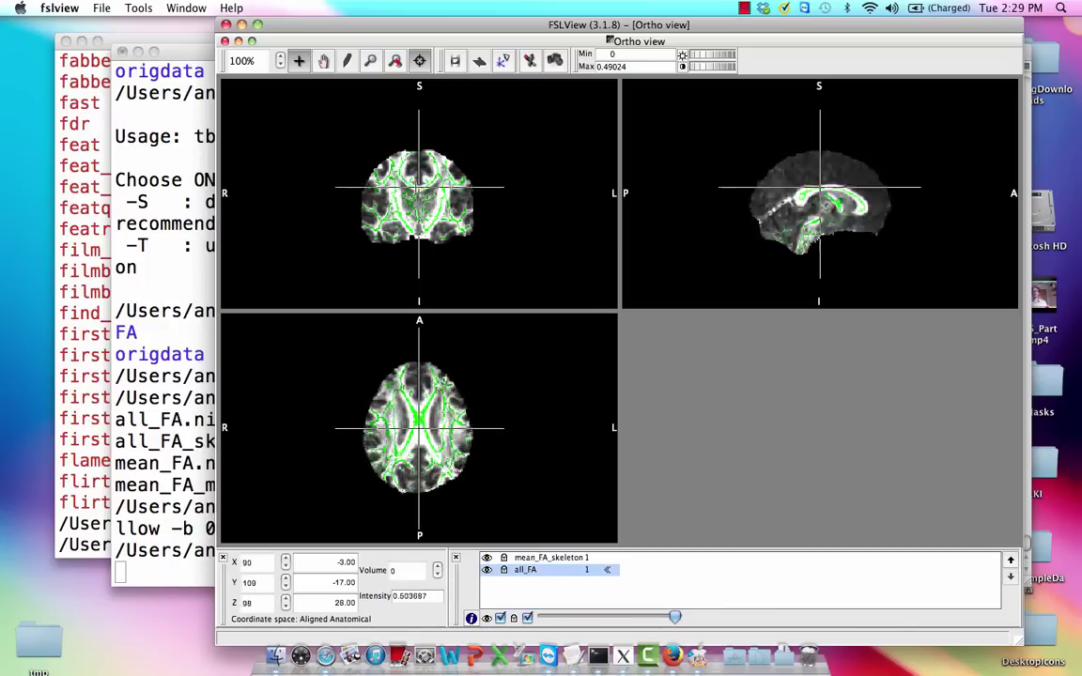
left_click_drag(416, 188, 444, 197)
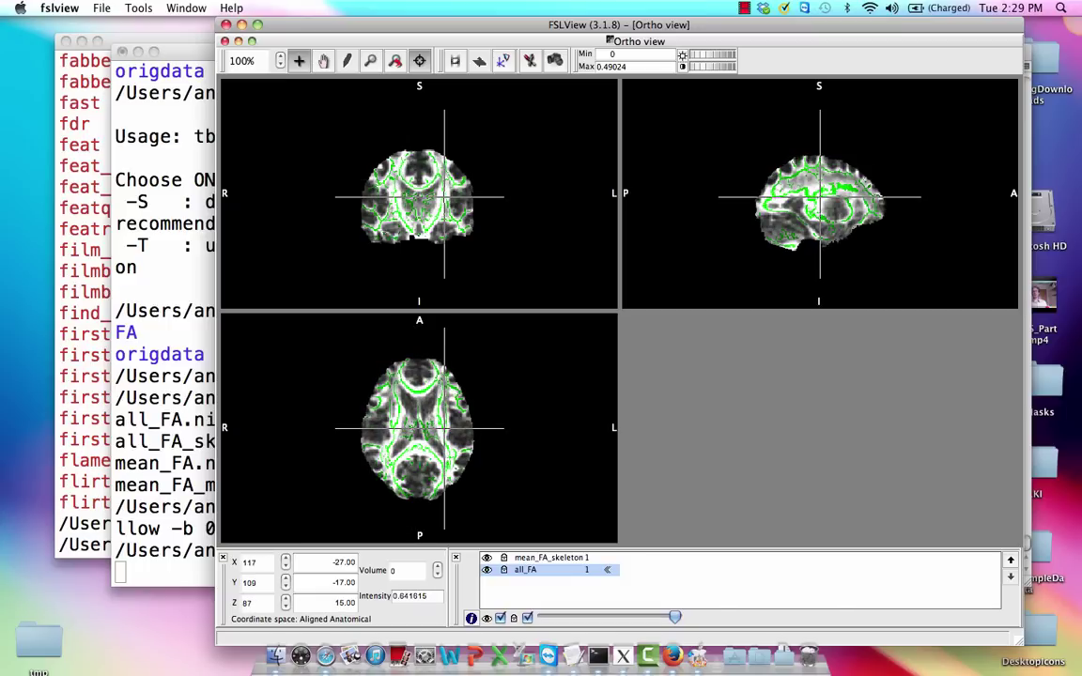
left_click(527, 572)
Step all_FA through subject volumes 1 to 5 and on, checking each against the green skeleton
left_click(437, 570)
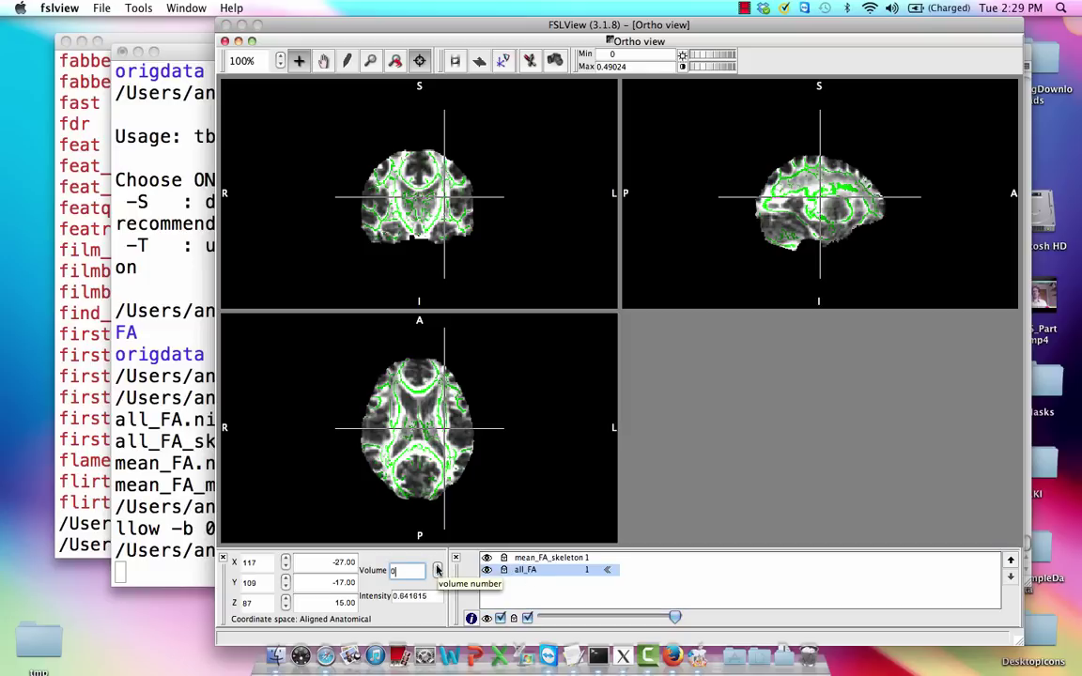
left_click(436, 568)
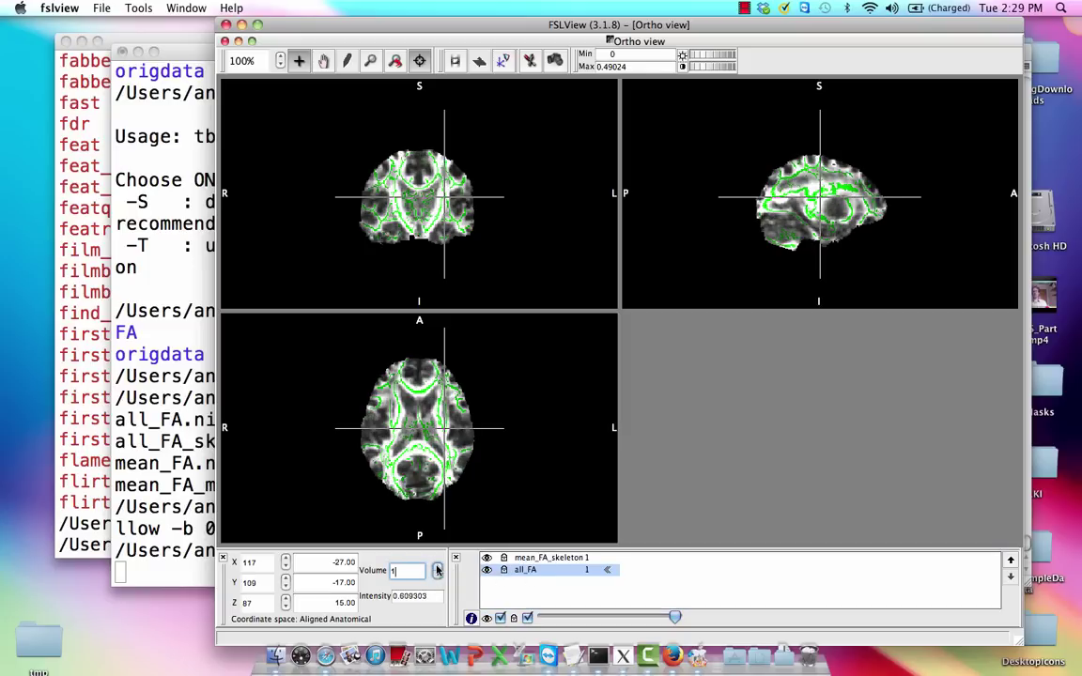
left_click(437, 569)
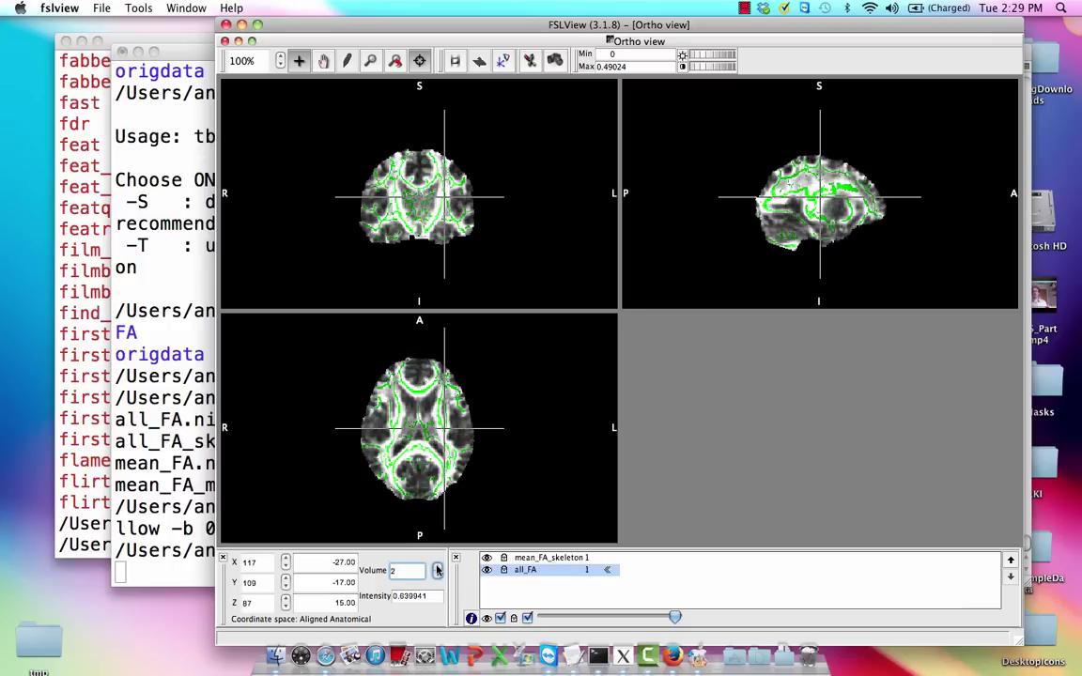
left_click(436, 570)
left_click(437, 570)
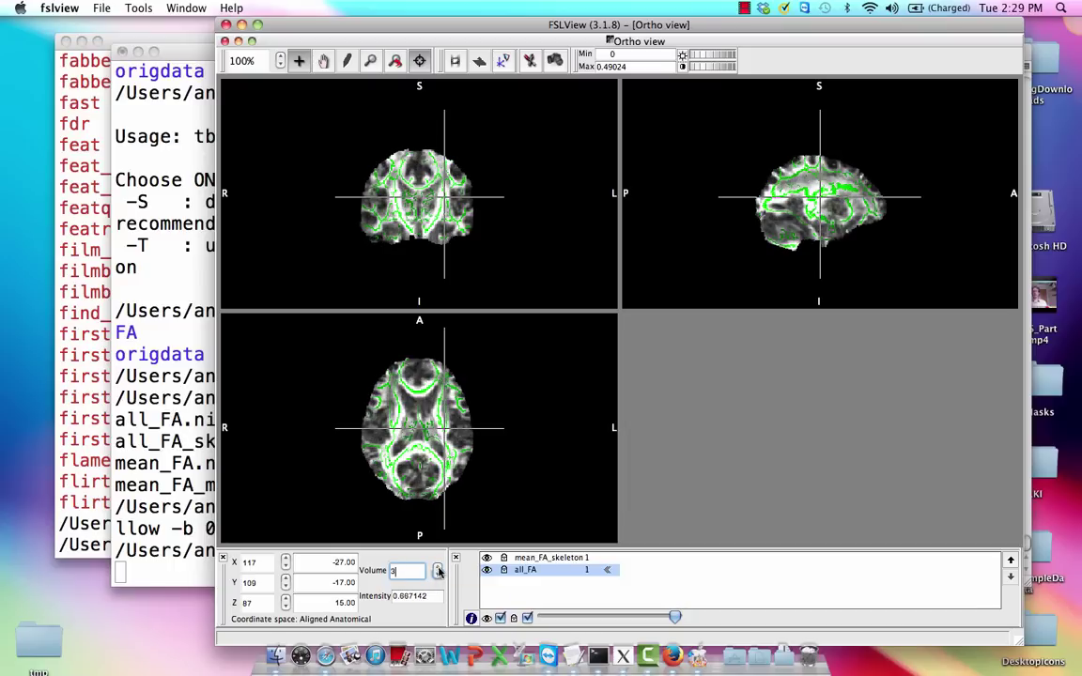
left_click(437, 569)
left_click(438, 570)
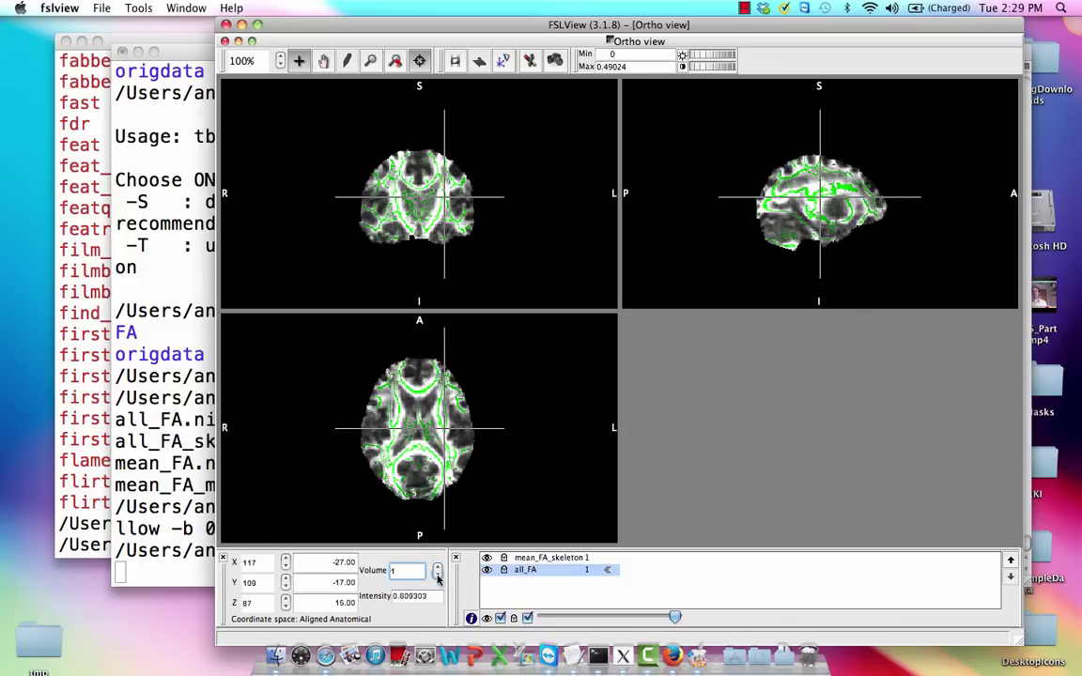
Close FSLView, move up to the study folder and list its contents
left_click(226, 27)
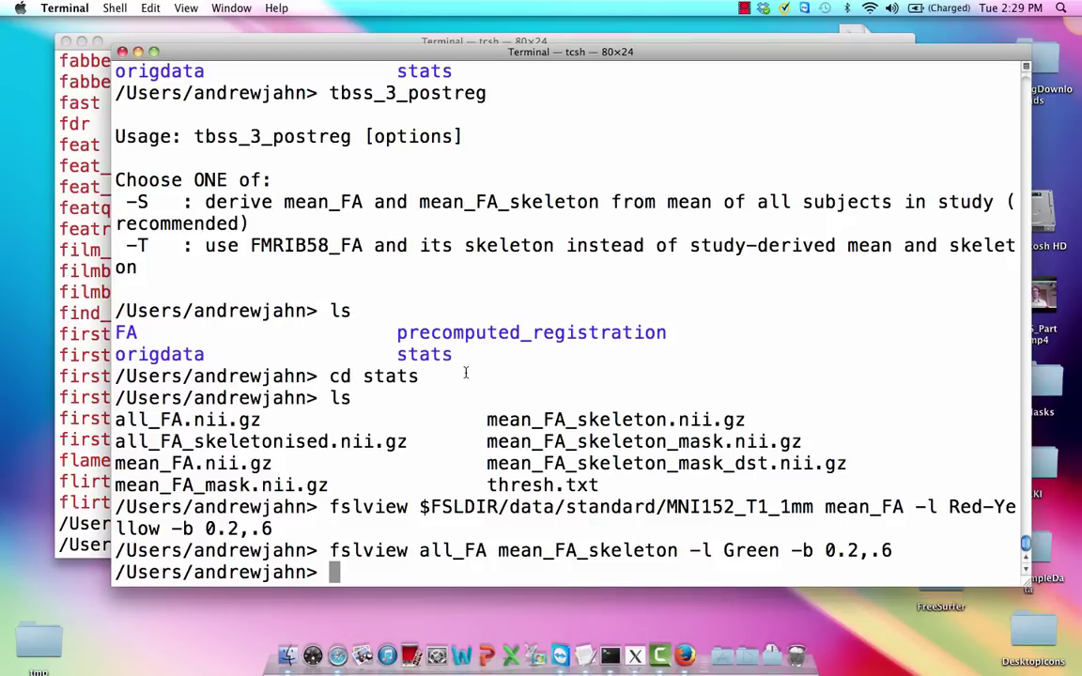
type("cd ..")
key("Return")
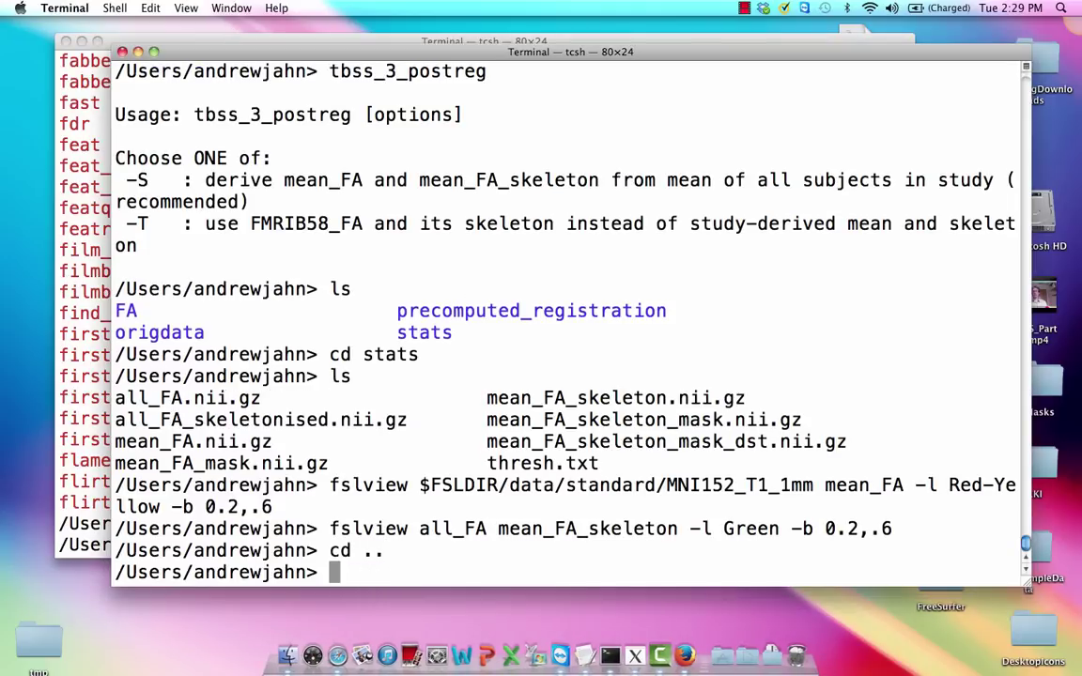
type("ls")
key("Return")
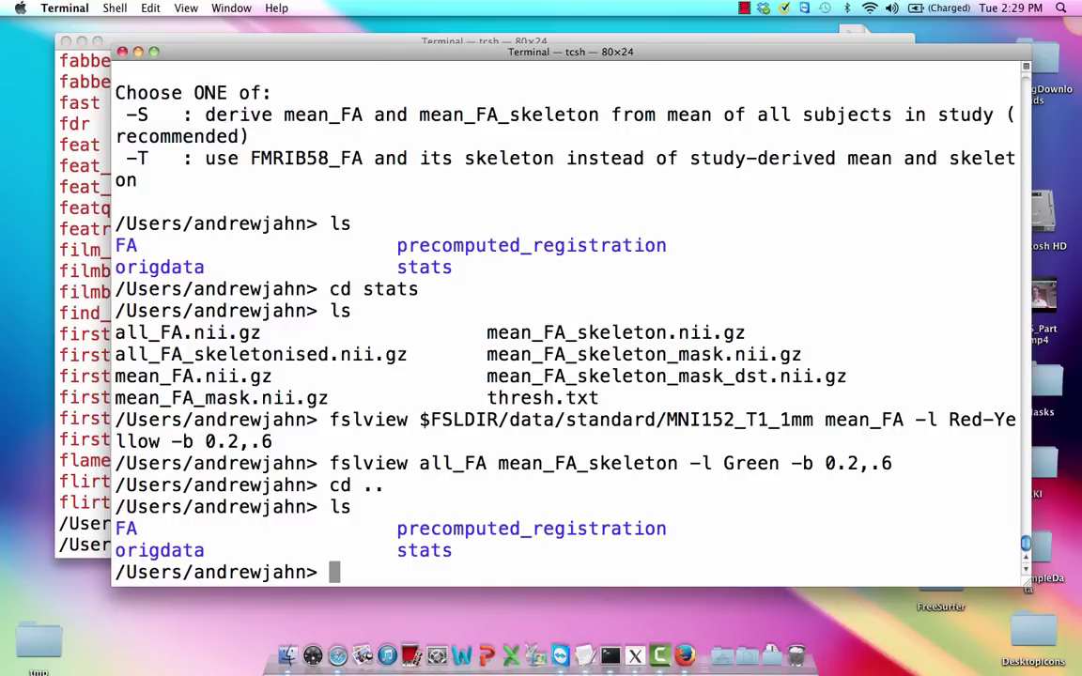
Show the tbss_4_prestats usage, which recommends a 0.2 threshold
type("tbss_4")
key("Tab")
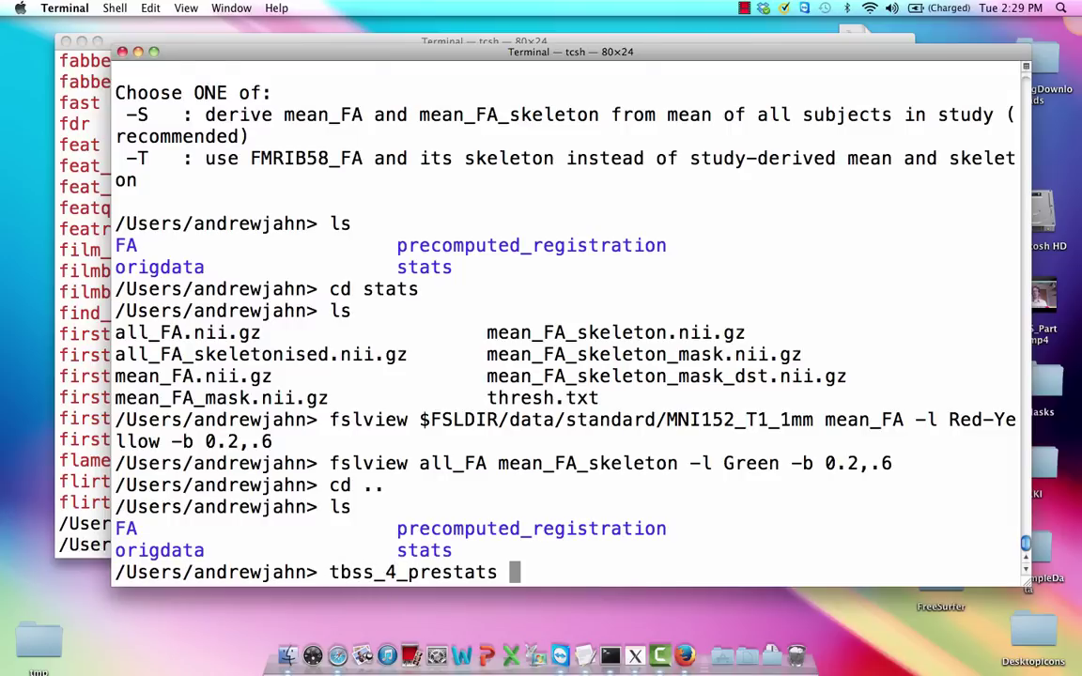
key("Return")
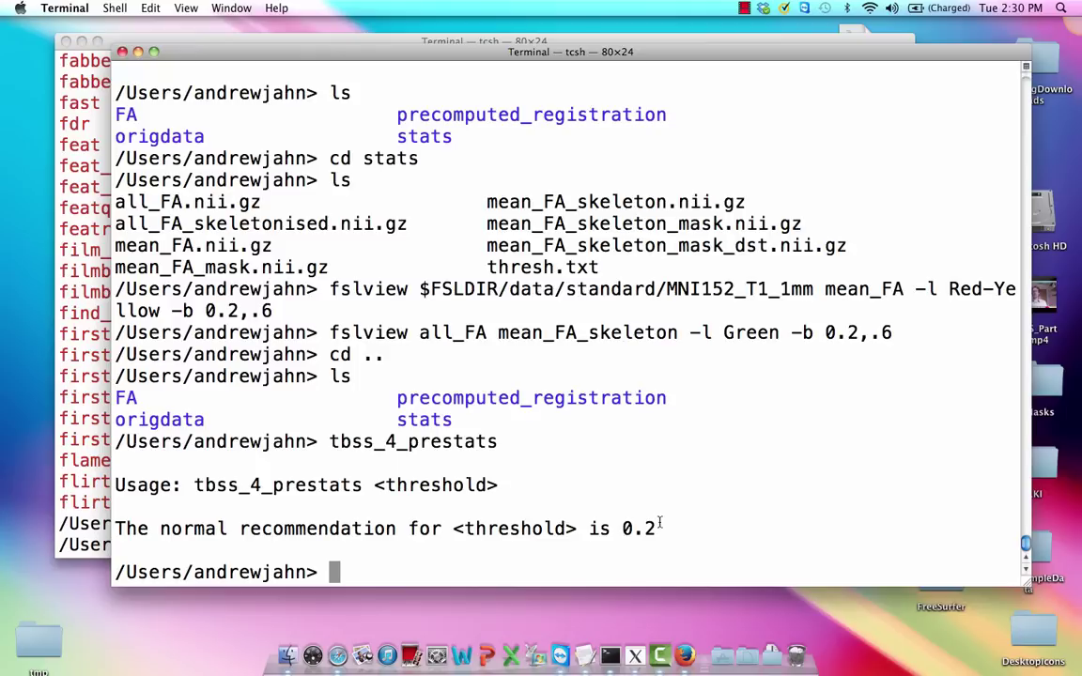
Change into the stats folder and list its files
type("cd stats")
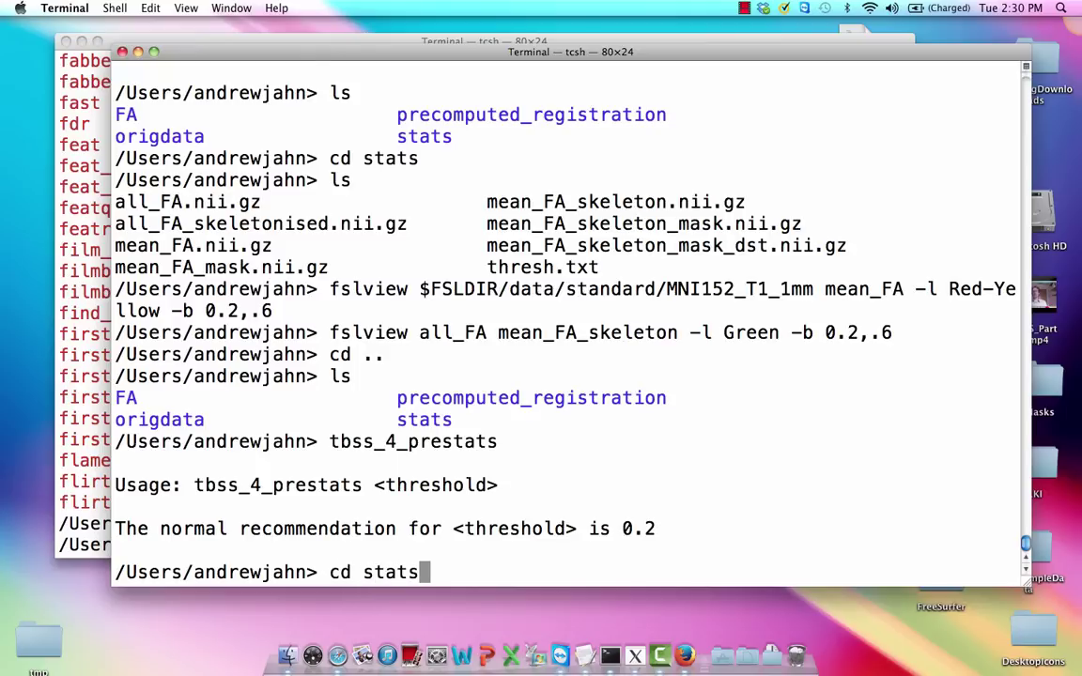
key("Return")
type("ls")
key("Return")
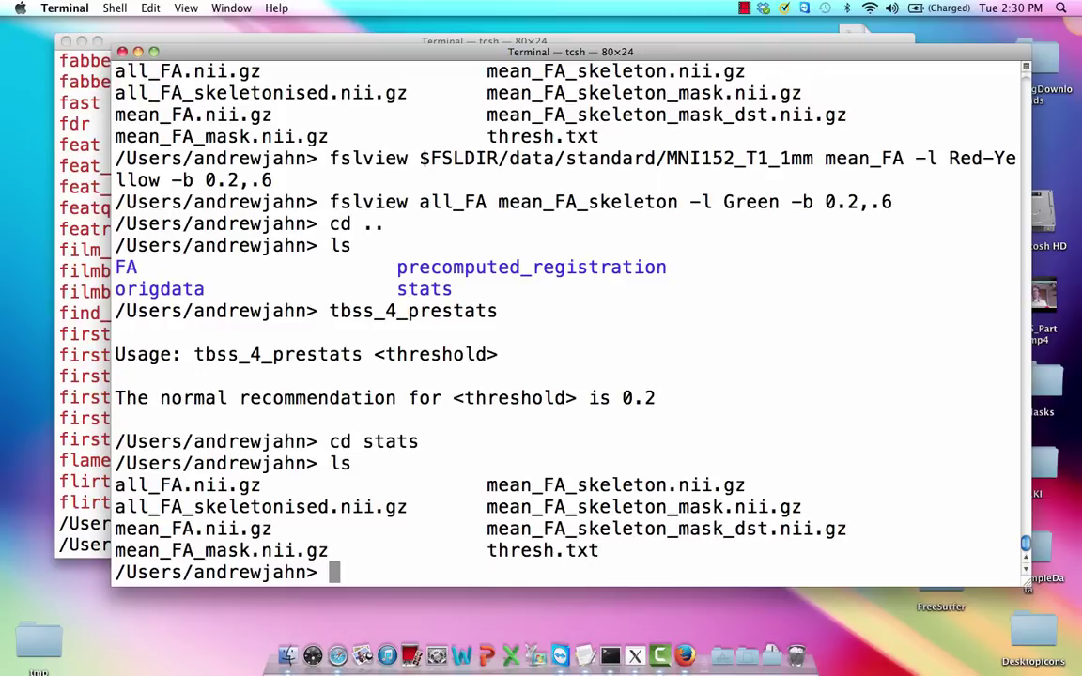
Open all_FA_skeletonised.nii.gz in FSLView
type("fsl")
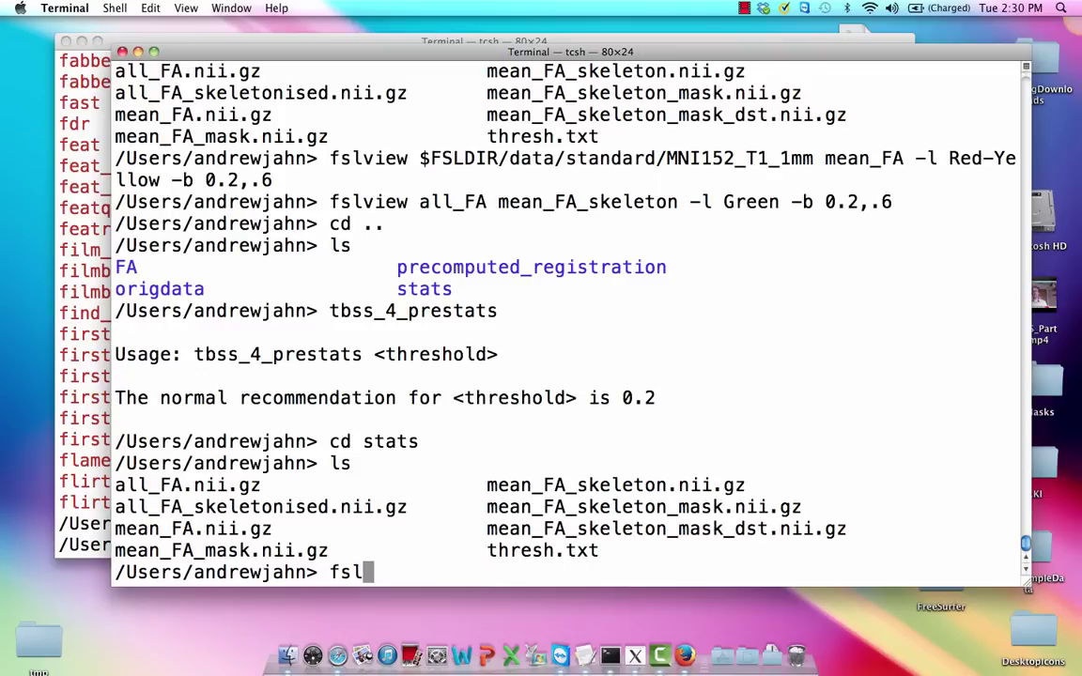
type("view all_")
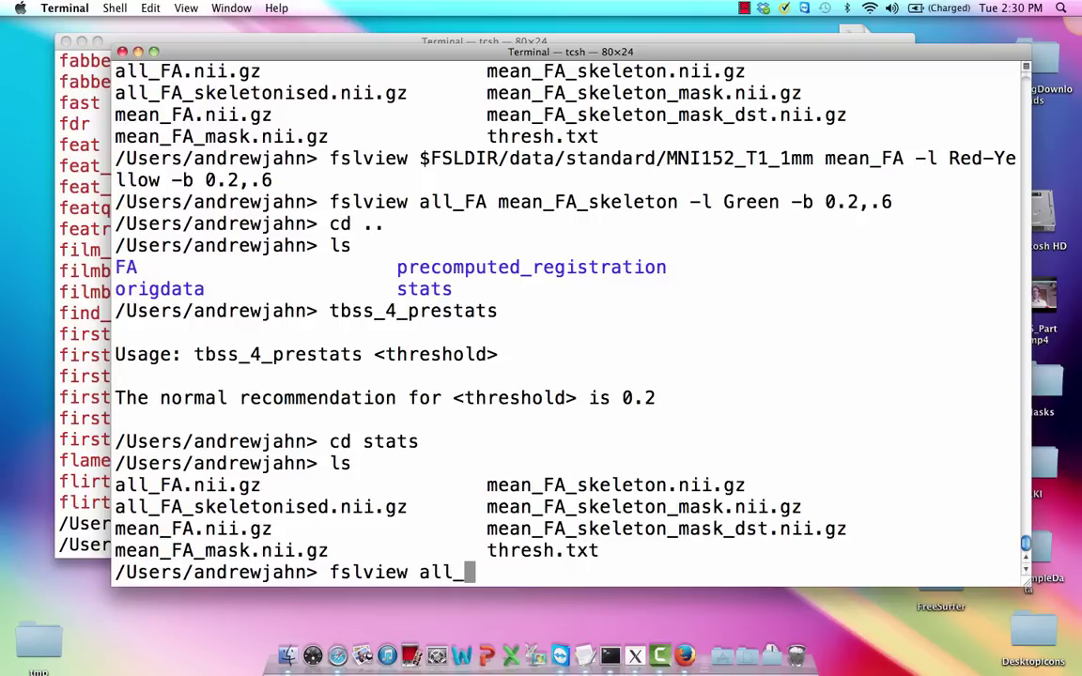
type("FA_skeletonis")
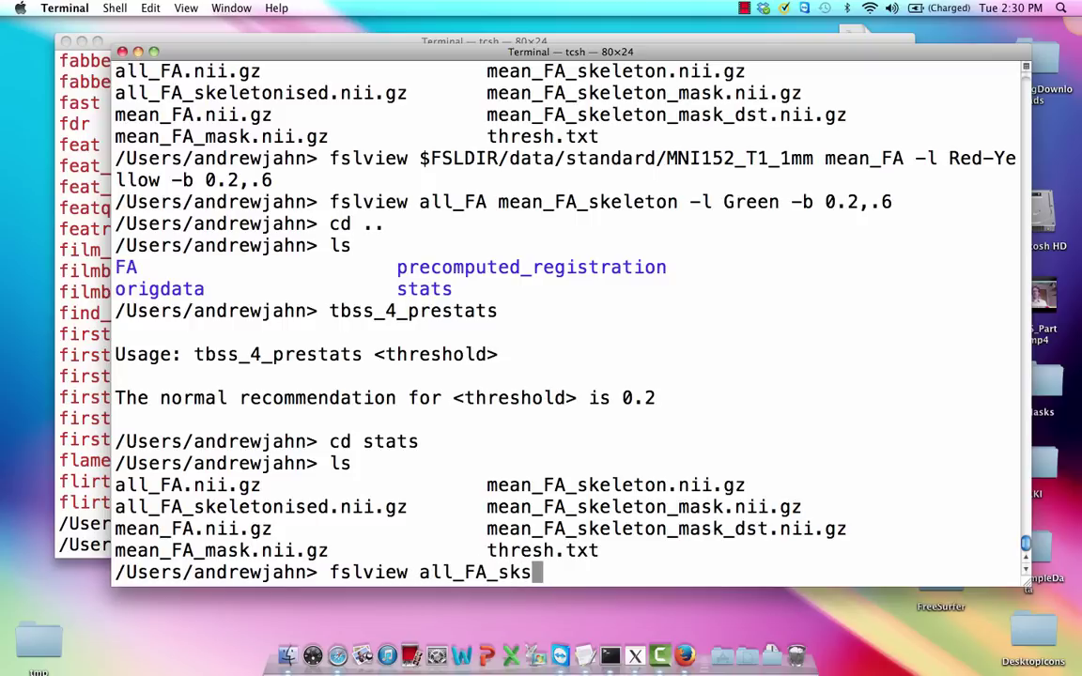
key("BackSpace")
type("e")
key("Tab")
key("Return")
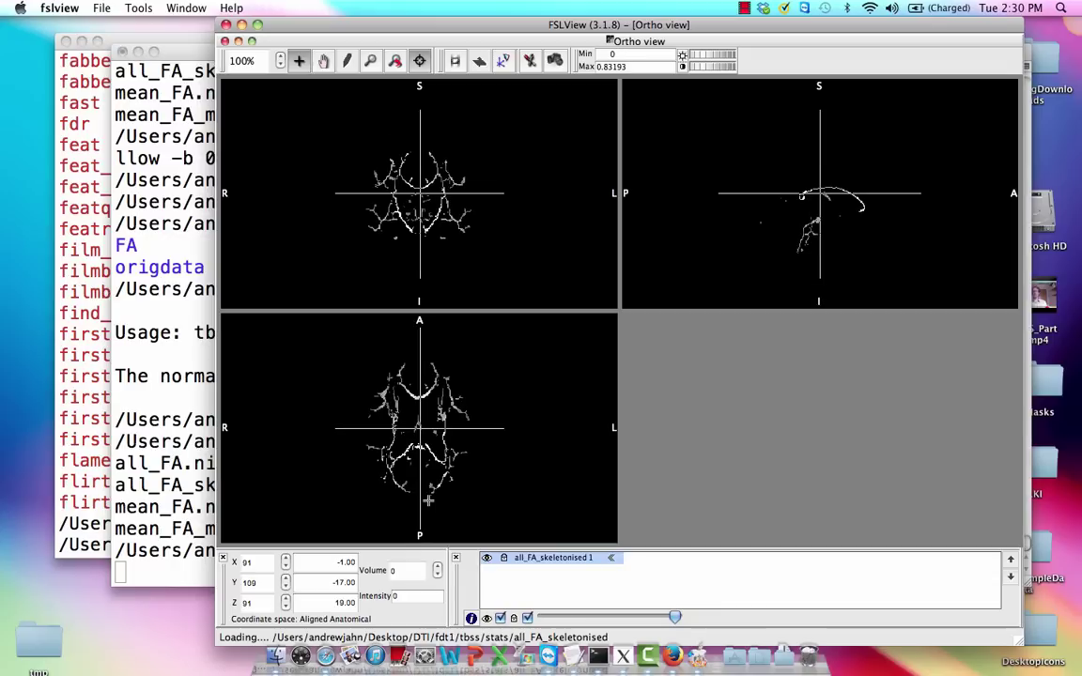
Step all_FA_skeletonised from volume 1 to 5, moving the crosshair to inspect skeleton locations
left_click(437, 568)
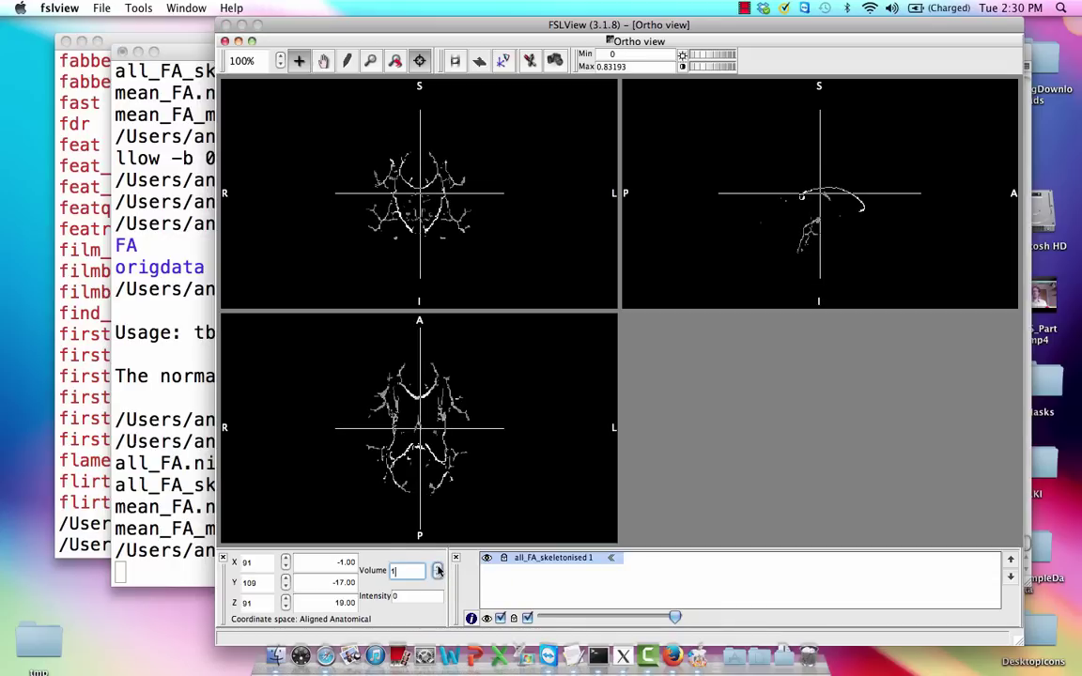
left_click(437, 568)
left_click_drag(385, 355, 424, 394)
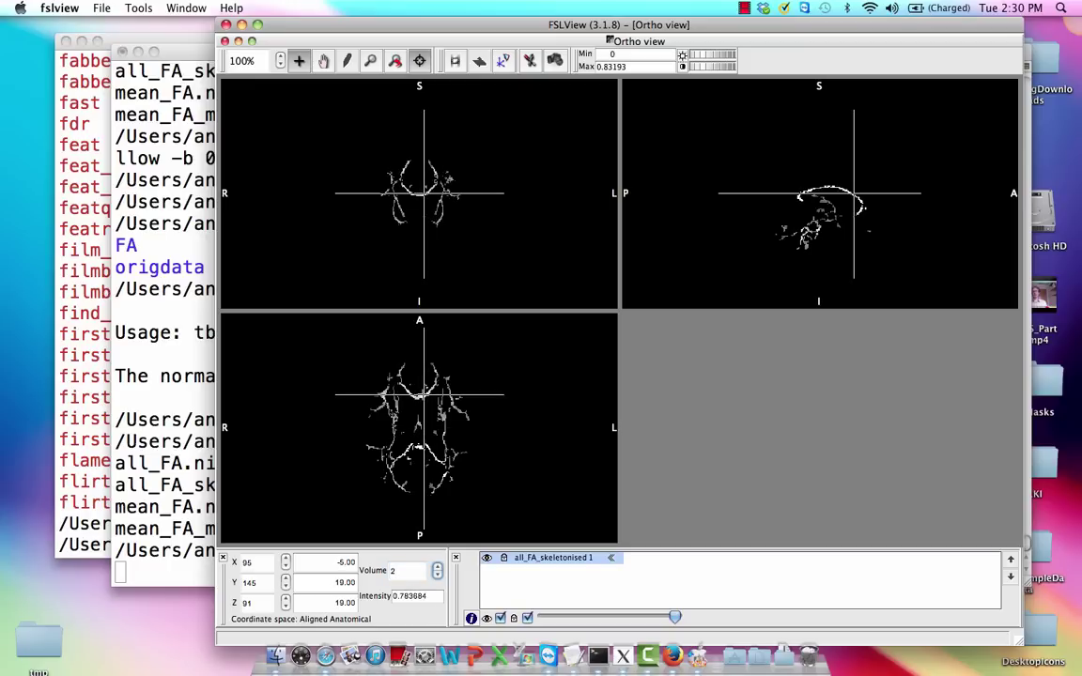
left_click(438, 568)
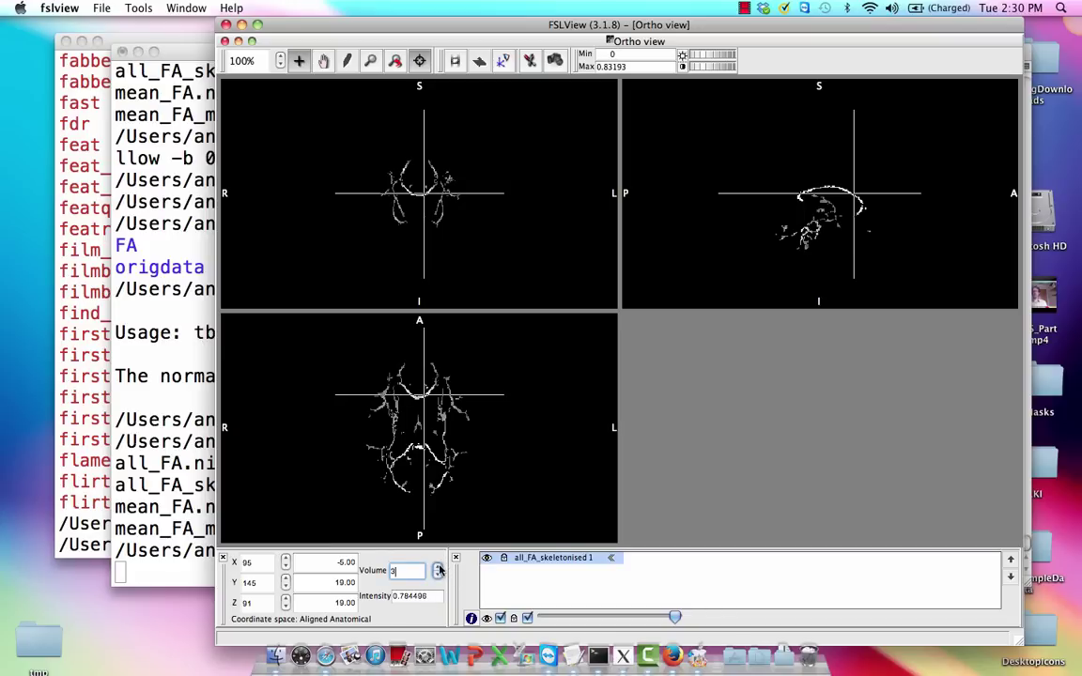
left_click(438, 568)
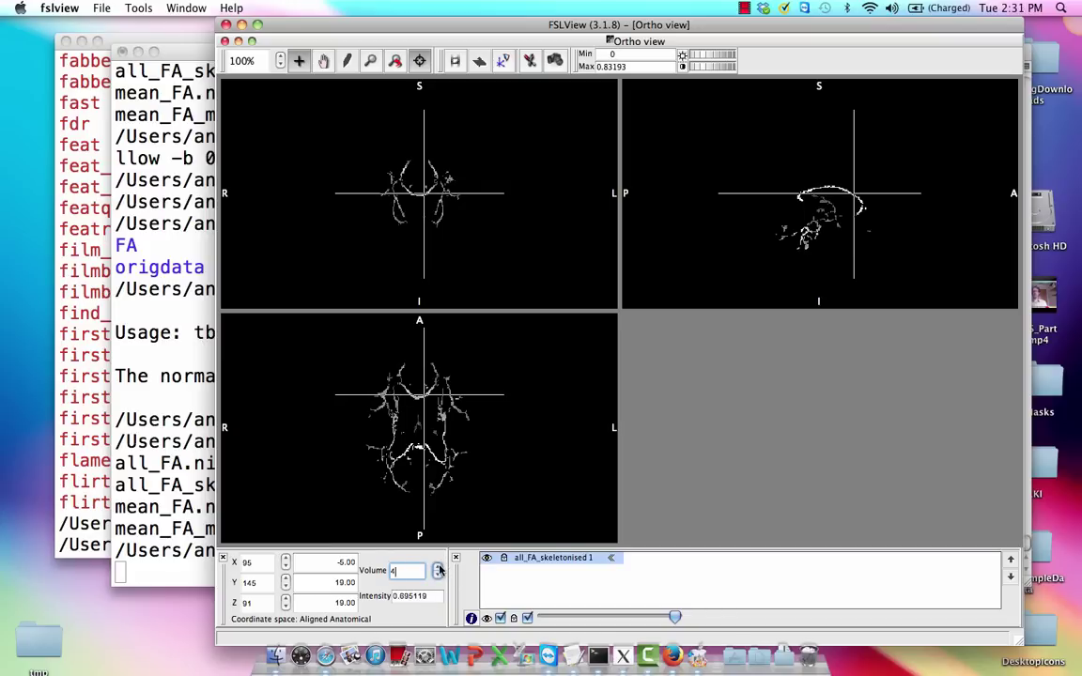
left_click(439, 568)
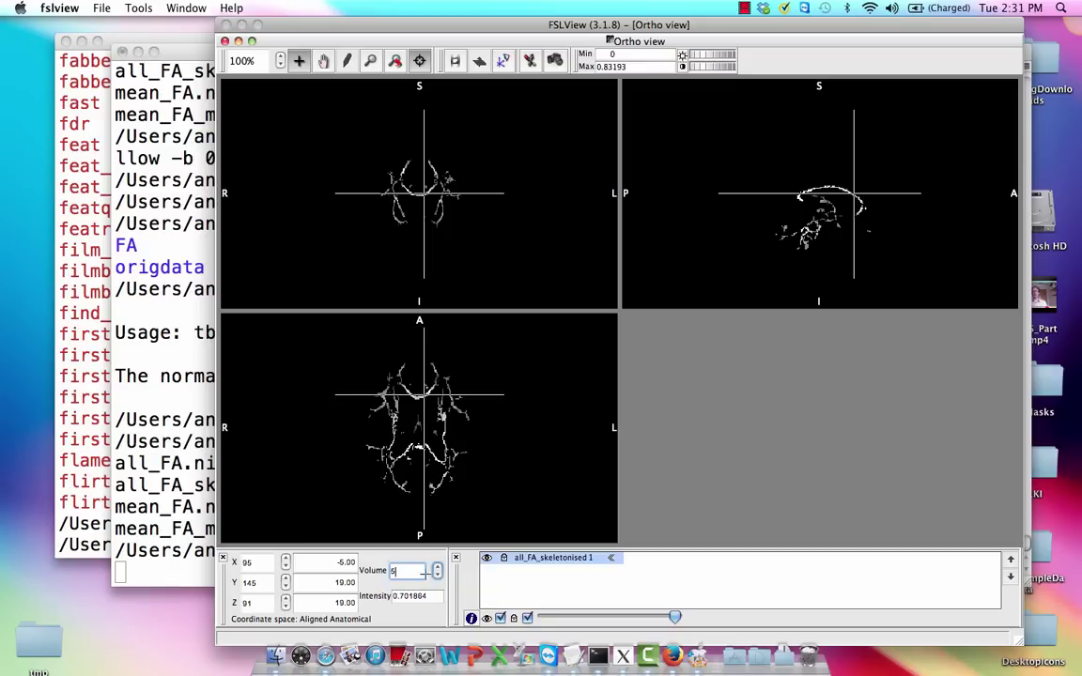
left_click(442, 415)
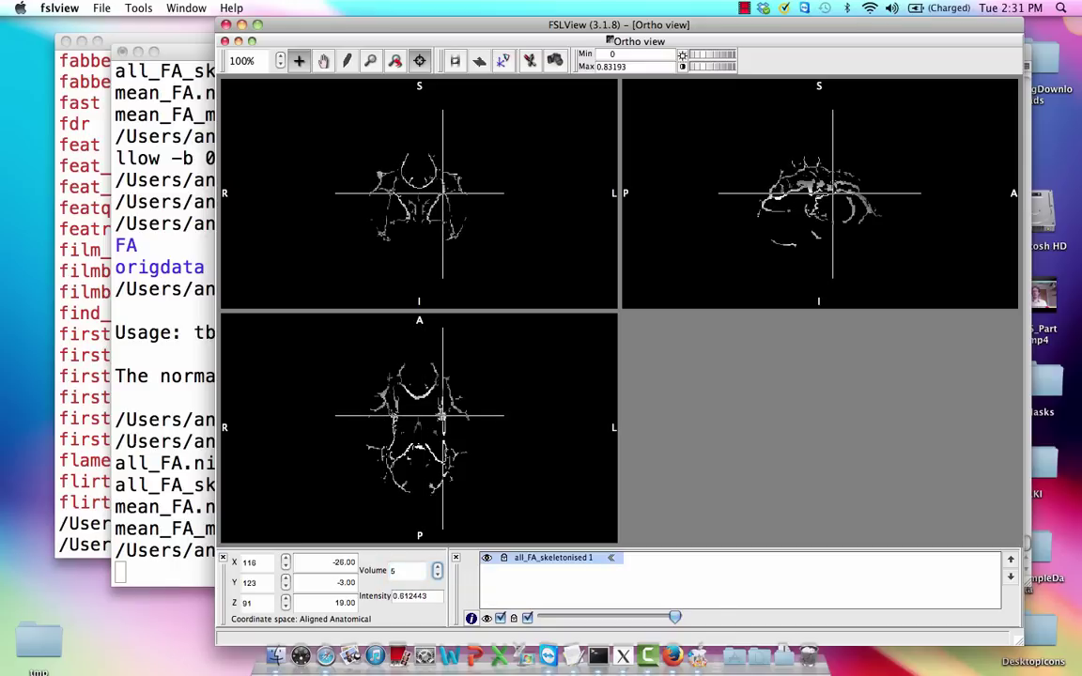
left_click(388, 448)
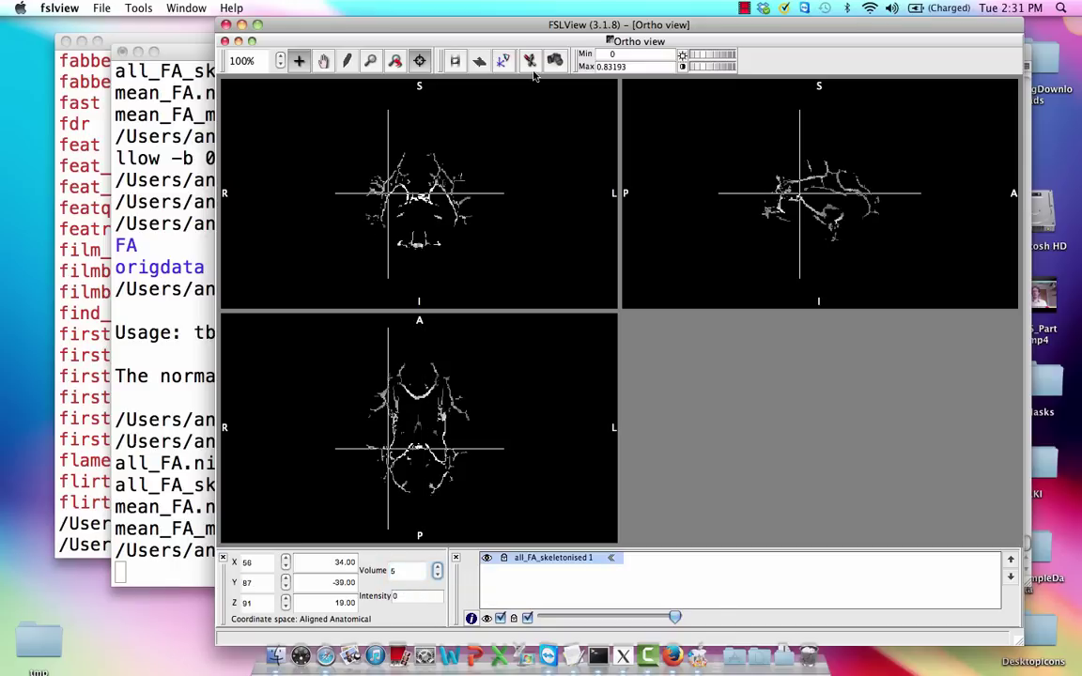
Stop movie playback and change View Options' Misc movie loop frame rate from 50 to 500 ms
left_click(455, 61)
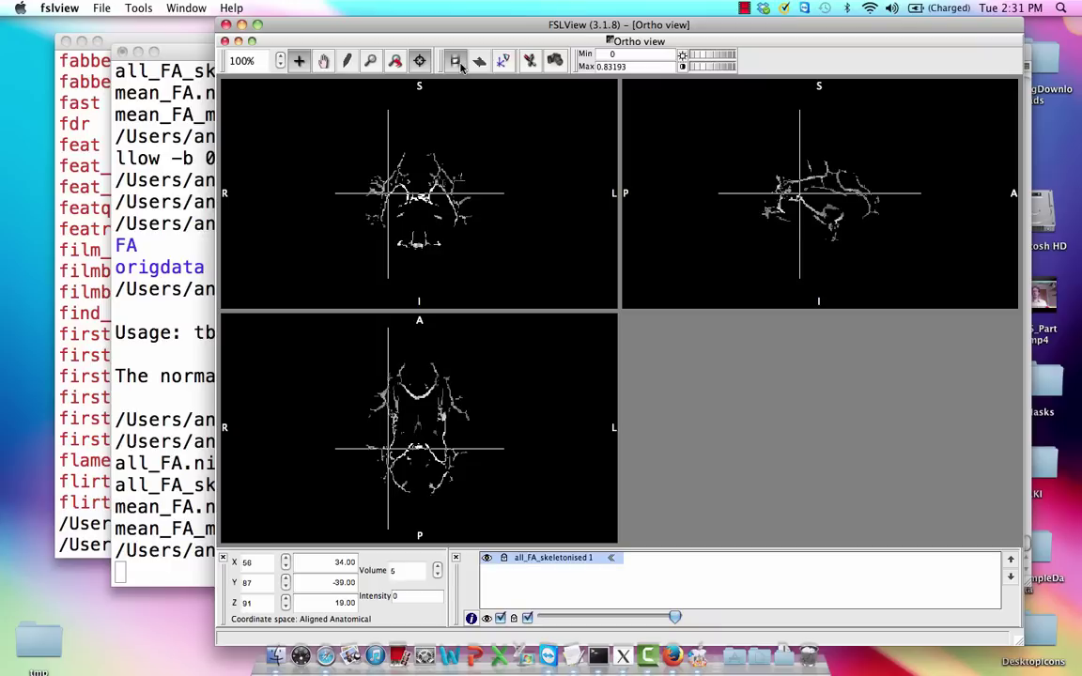
left_click(455, 61)
left_click(530, 62)
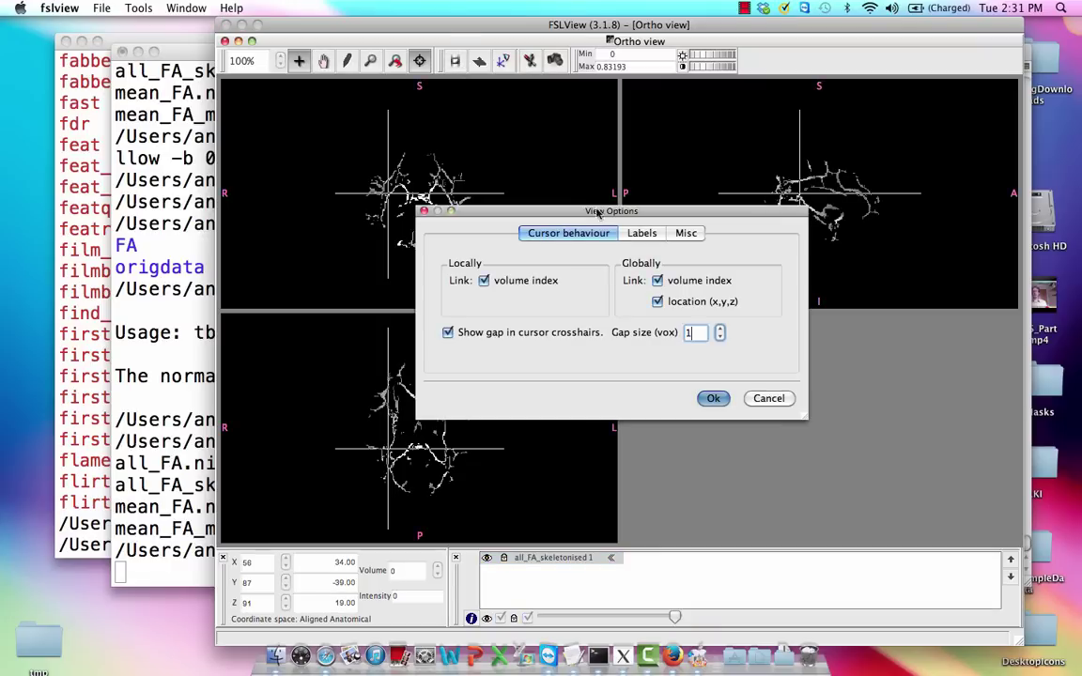
left_click(689, 235)
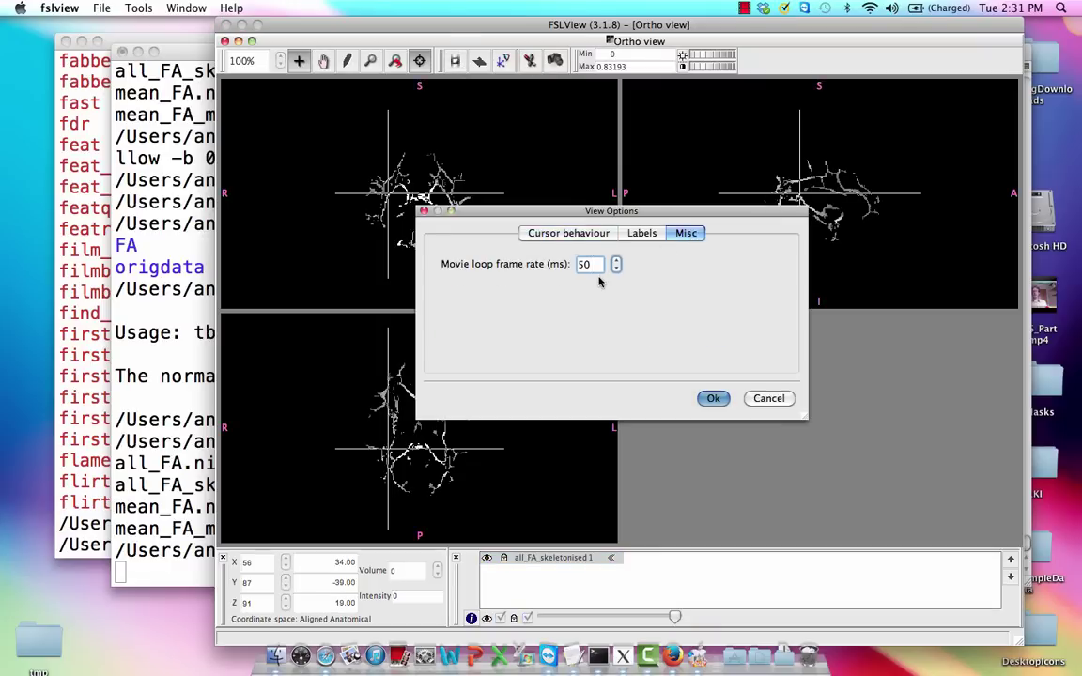
key("BackSpace")
key("BackSpace")
type("500")
key("Return")
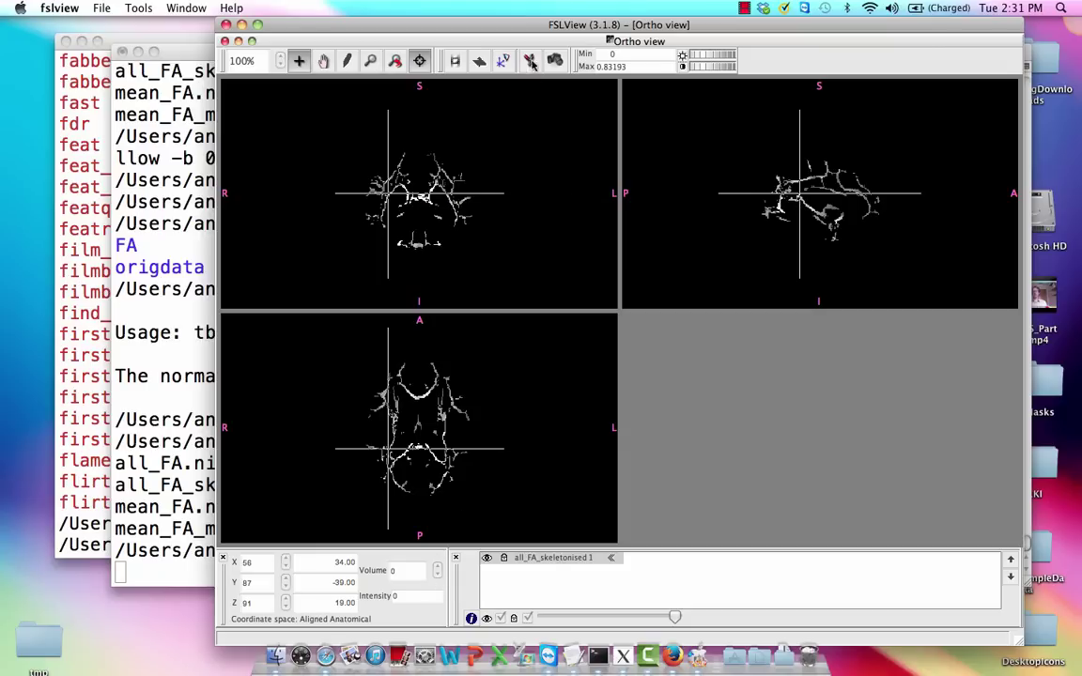
Restart movie mode so all_FA_skeletonised loops through its volumes at 500 ms per frame
left_click(454, 60)
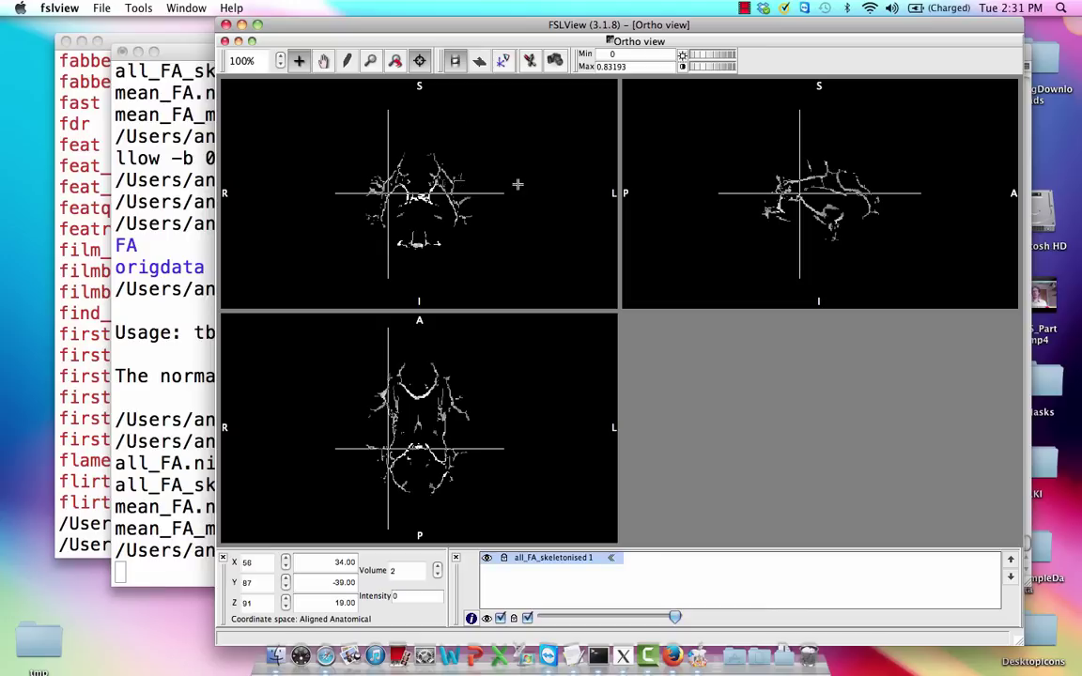